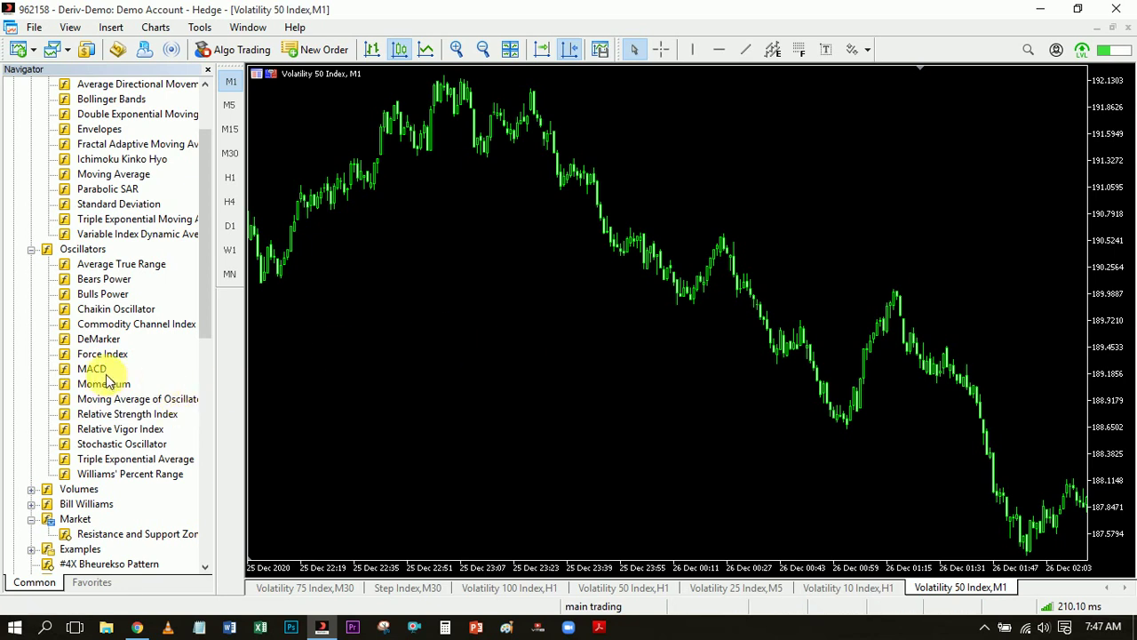
Add the MACD oscillator to the Volatility 50 Index M1 chart with Fast EMA 12, Slow EMA 26 and MACD SMA 9.
{"action": "left_click", "coordinate": [93, 368]}
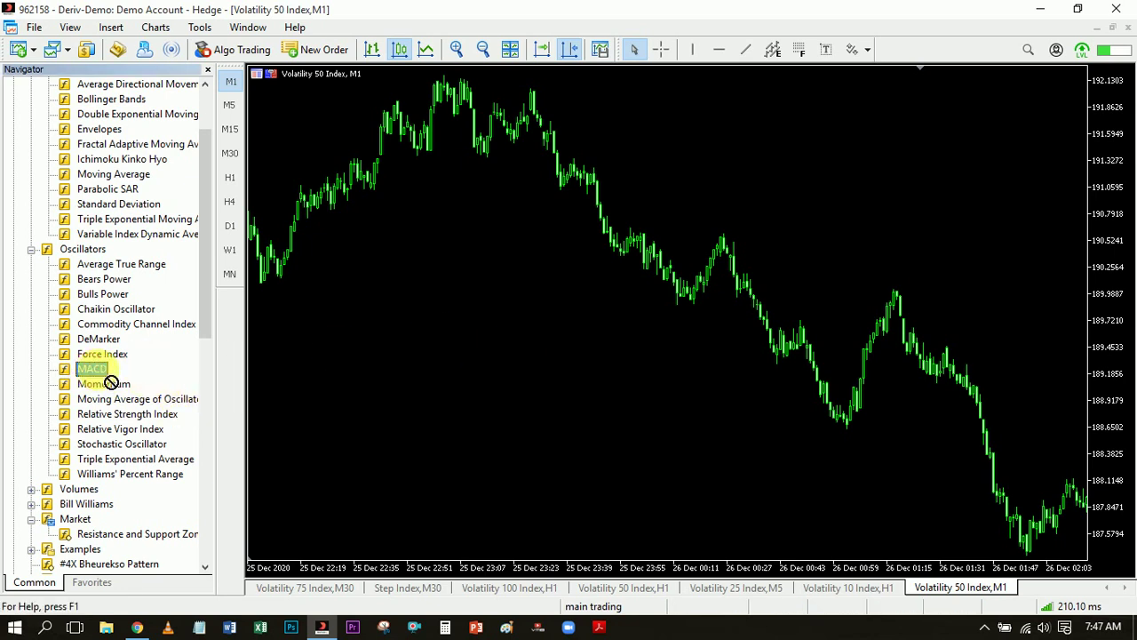
{"action": "left_click_drag", "start_coordinate": [368, 394], "coordinate": [402, 407]}
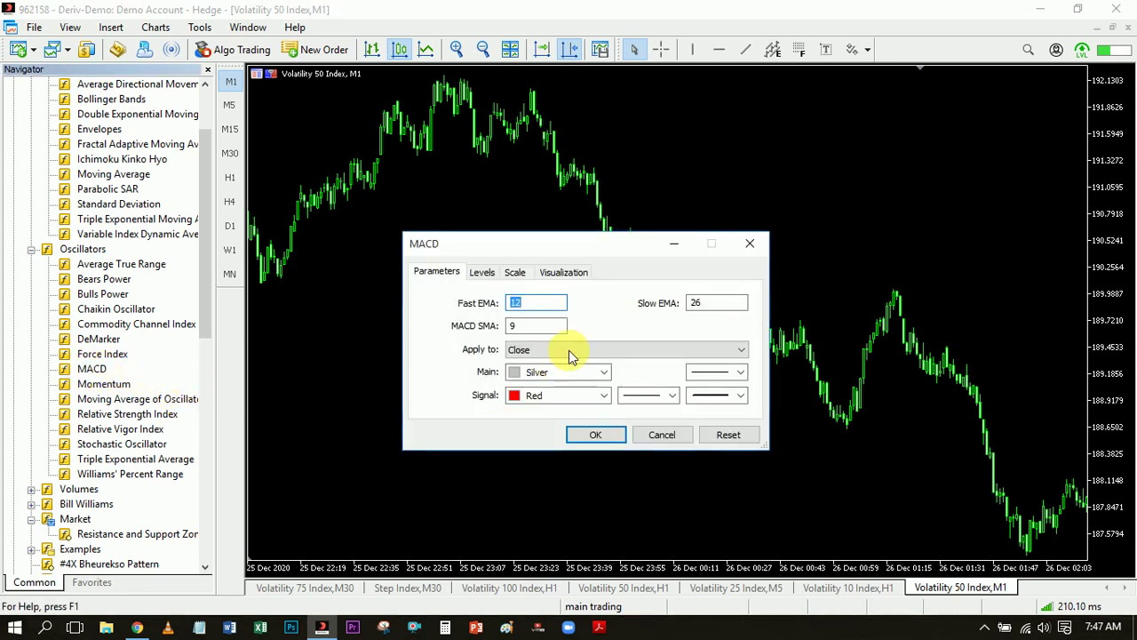
{"action": "left_click", "coordinate": [594, 434]}
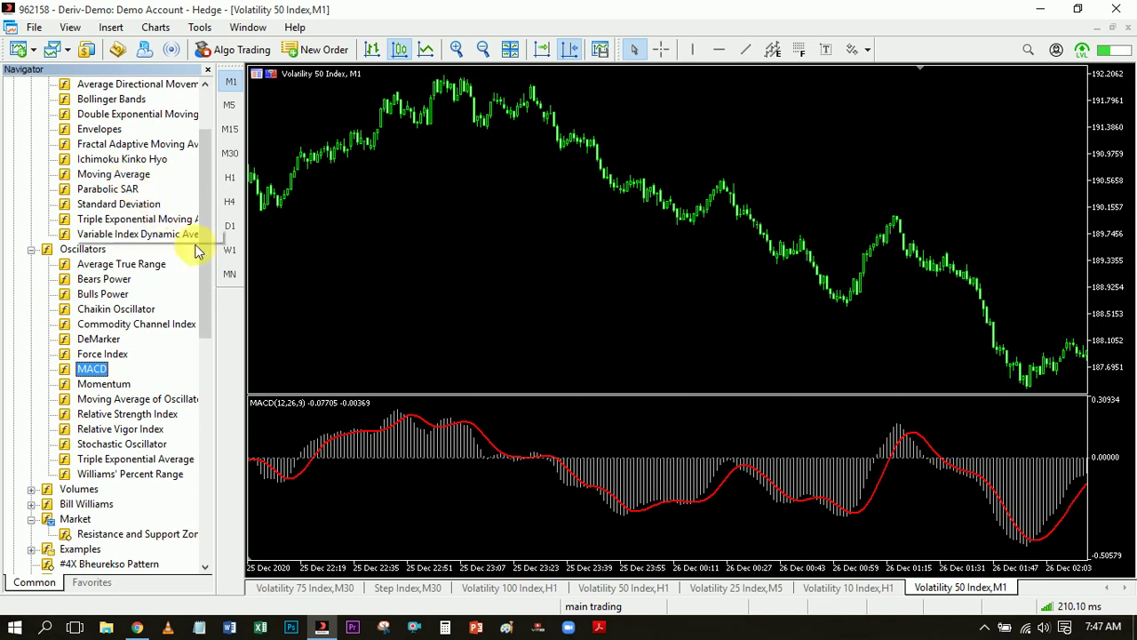
Add a white exponential Moving Average with period 200, applied to Close, to the price chart.
{"action": "left_click_drag", "start_coordinate": [201, 251], "coordinate": [205, 220]}
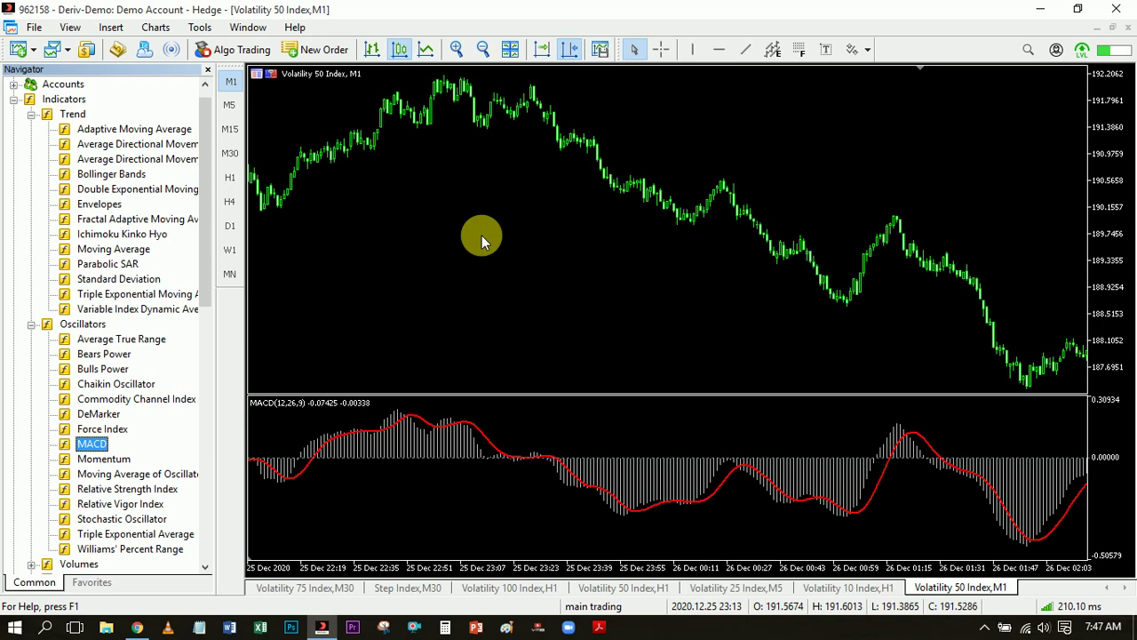
{"action": "left_click", "coordinate": [142, 251]}
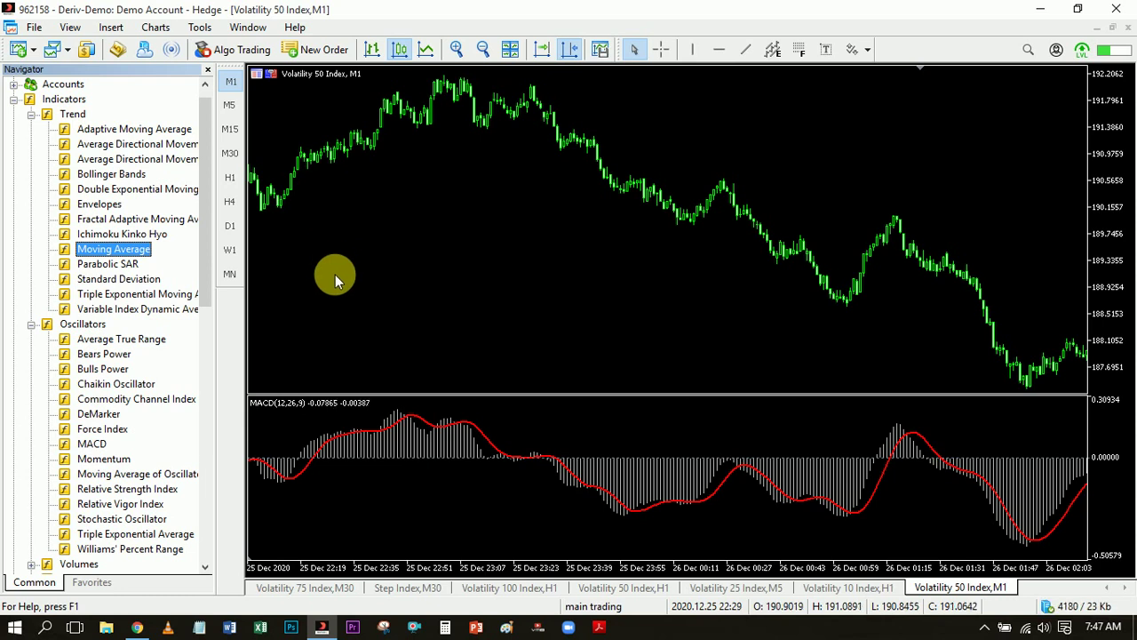
{"action": "mouse_move", "coordinate": [427, 458]}
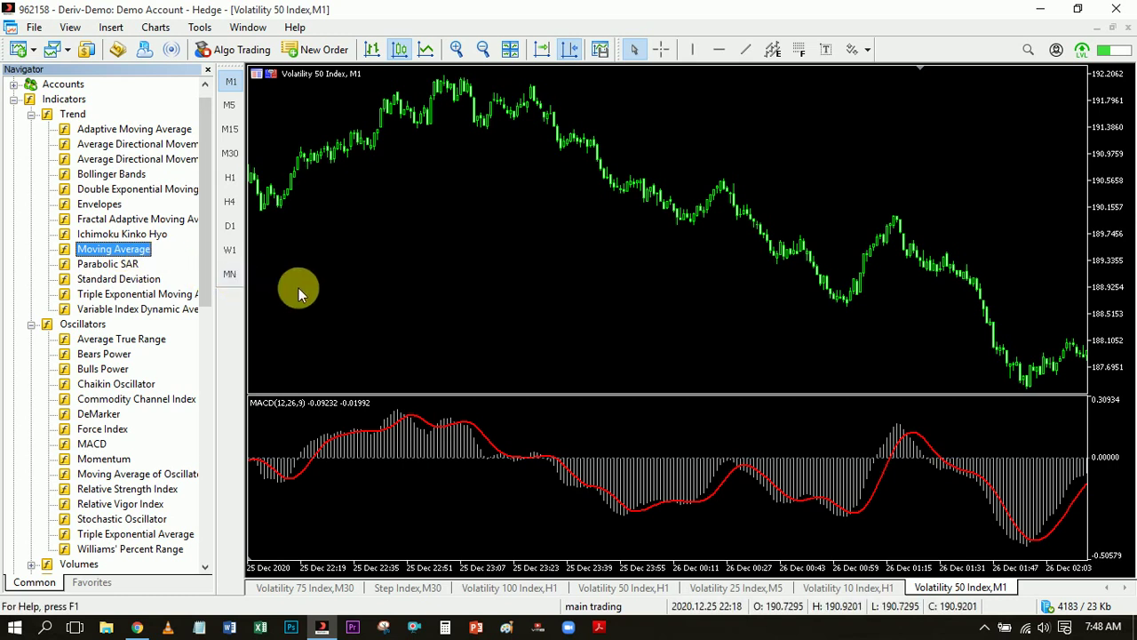
{"action": "left_click_drag", "start_coordinate": [106, 250], "coordinate": [387, 279]}
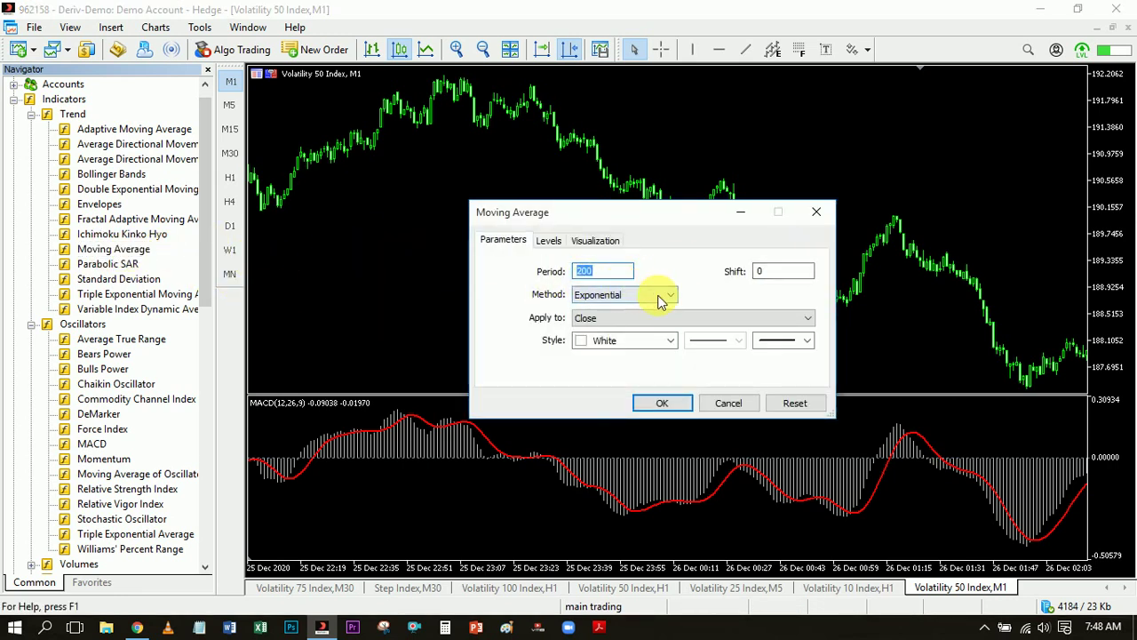
{"action": "left_click", "coordinate": [672, 296]}
{"action": "left_click", "coordinate": [675, 297]}
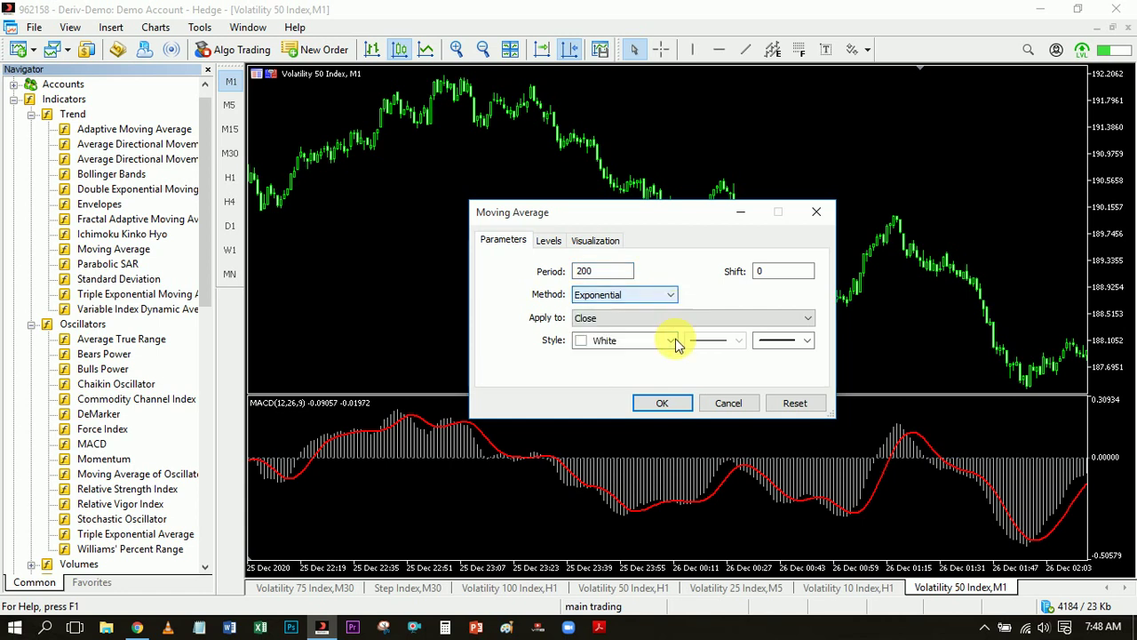
{"action": "left_click", "coordinate": [672, 402]}
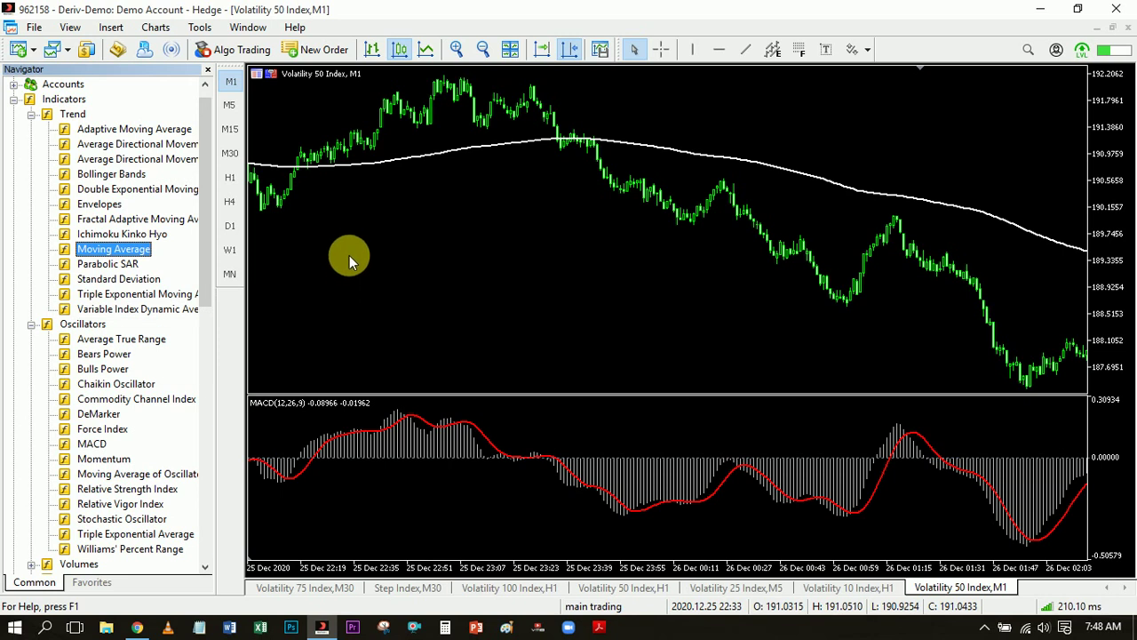
Place the Stochastic Oscillator on the chart so that its parameters open.
{"action": "scroll", "coordinate": [209, 209], "scroll_direction": "down", "scroll_amount": 1}
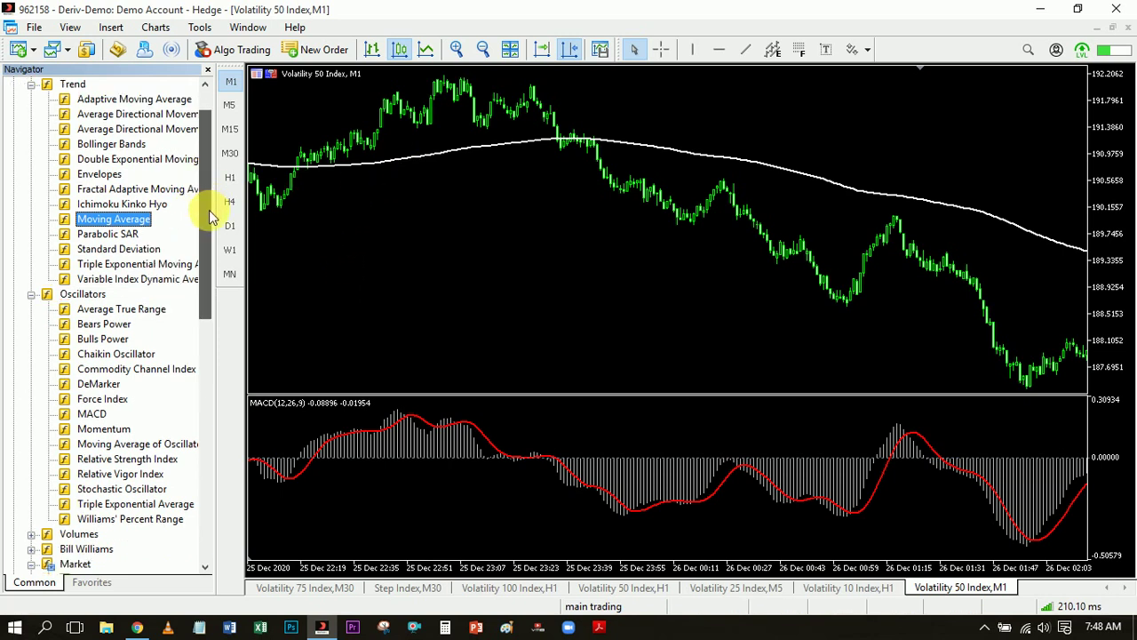
{"action": "left_click_drag", "start_coordinate": [209, 210], "coordinate": [208, 273]}
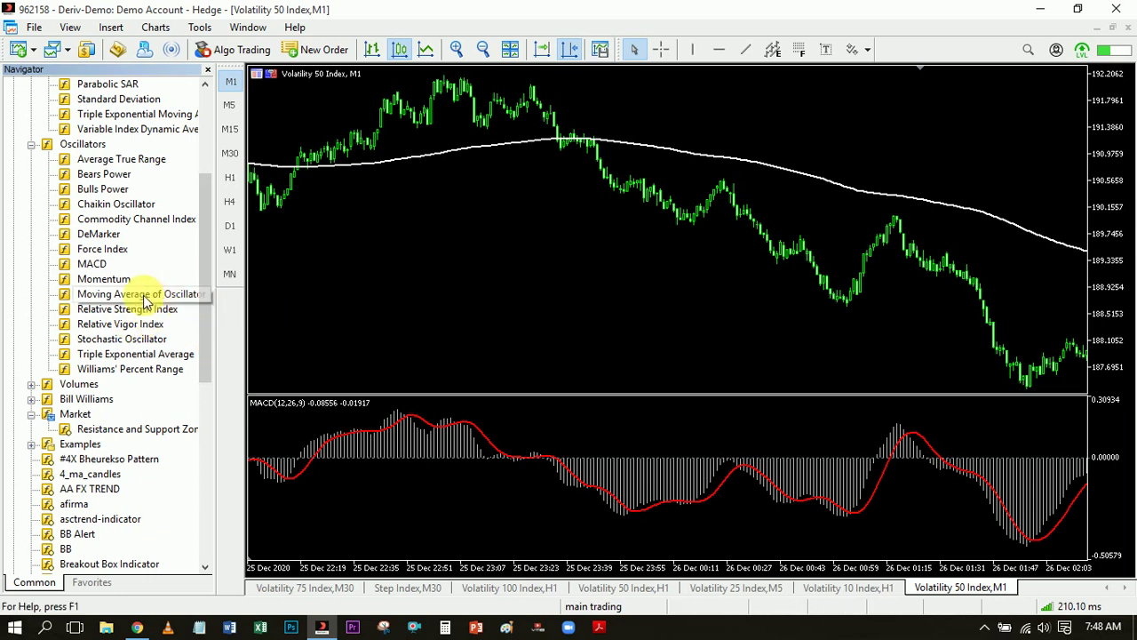
{"action": "scroll", "coordinate": [206, 274], "scroll_direction": "up", "scroll_amount": 1}
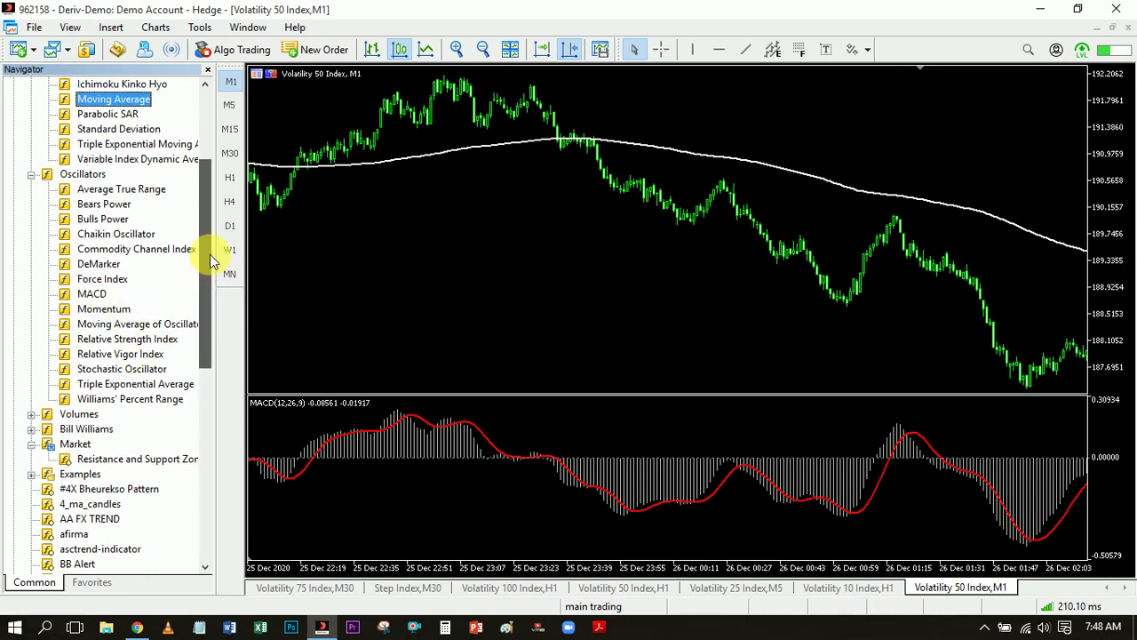
{"action": "mouse_move", "coordinate": [208, 236]}
{"action": "left_mouse_down"}
{"action": "mouse_move", "coordinate": [216, 157]}
{"action": "mouse_move", "coordinate": [223, 216]}
{"action": "mouse_move", "coordinate": [213, 222]}
{"action": "left_mouse_up"}
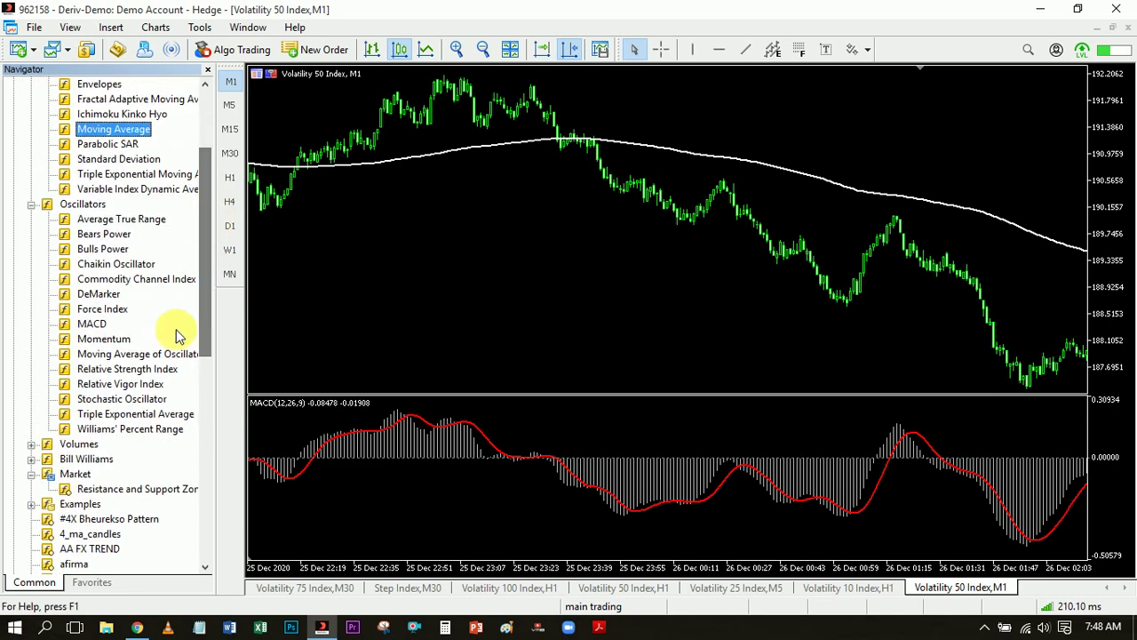
{"action": "left_click", "coordinate": [131, 400]}
{"action": "left_click_drag", "start_coordinate": [131, 402], "coordinate": [414, 336]}
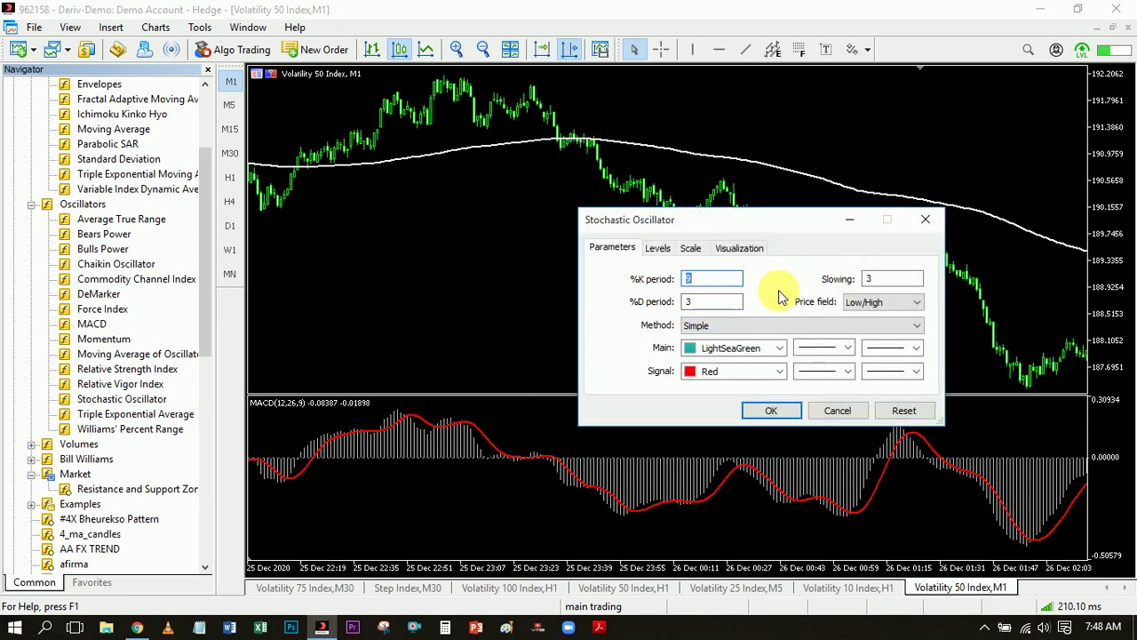
Set the Stochastic Oscillator's %K period to 20, %D period to 4 and slowing to 10, and apply it.
{"action": "type", "text": "20"}
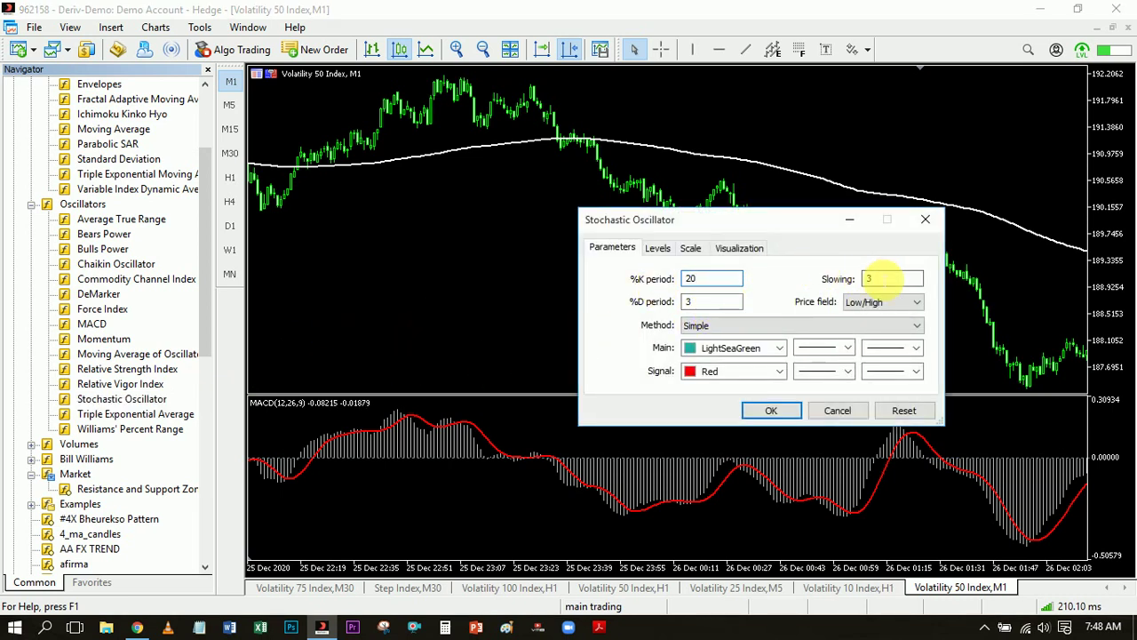
{"action": "double_click", "coordinate": [868, 279]}
{"action": "type", "text": "4"}
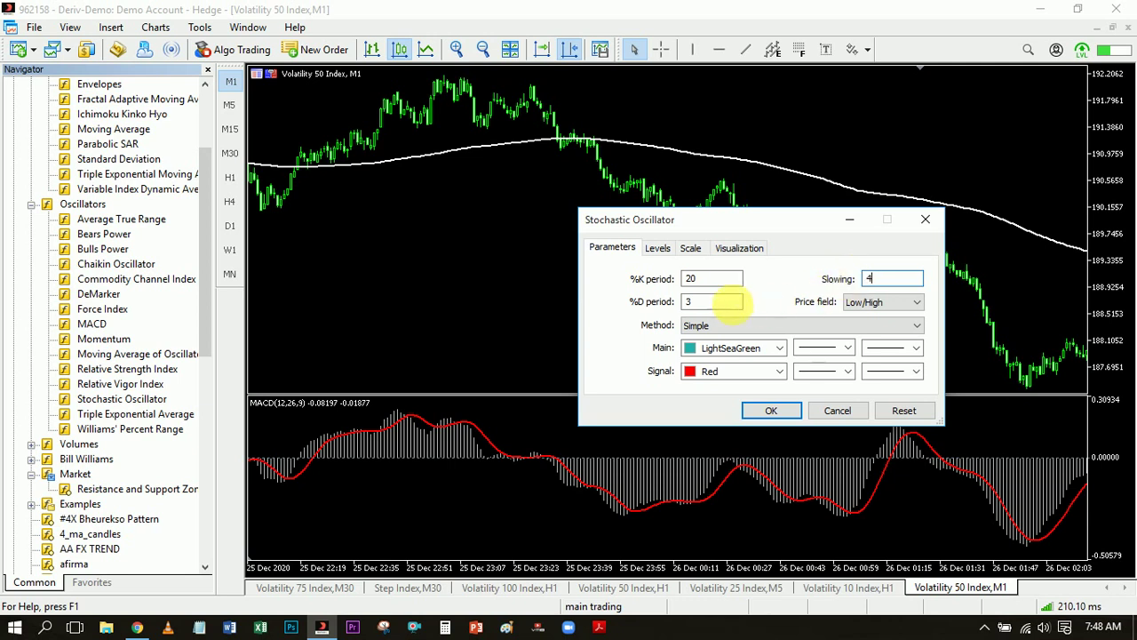
{"action": "double_click", "coordinate": [718, 301]}
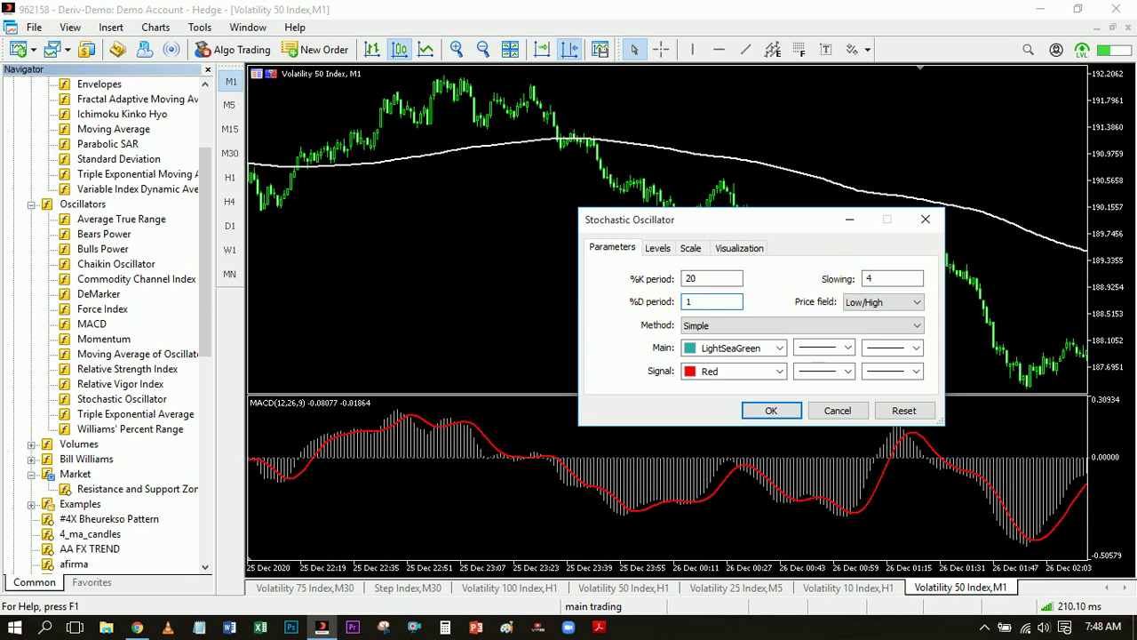
{"action": "type", "text": "1"}
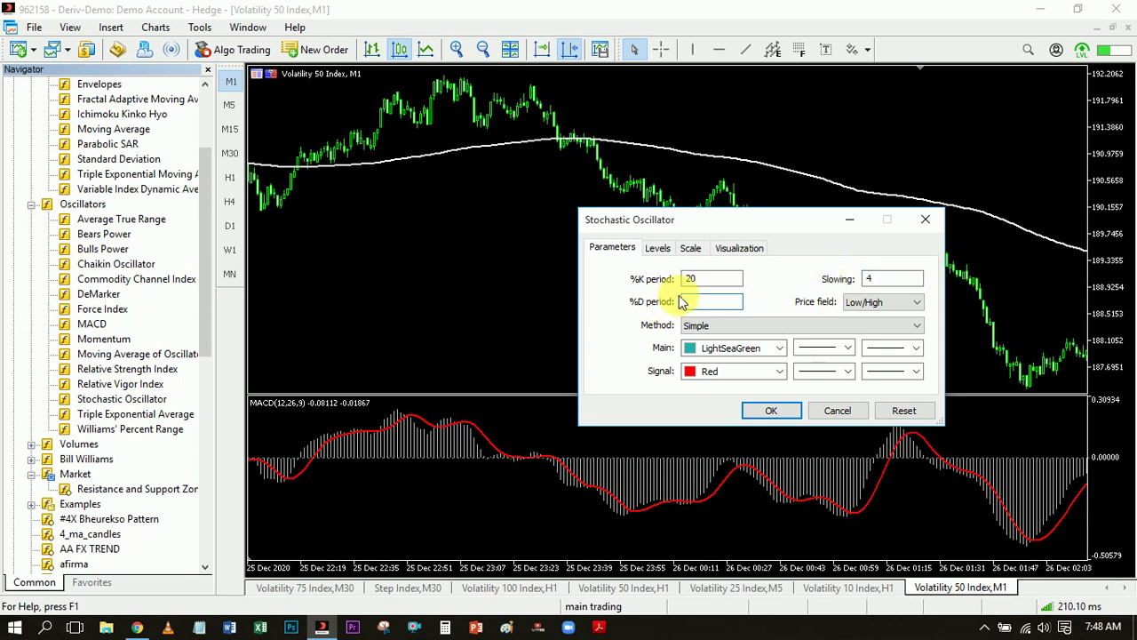
{"action": "type", "text": "4"}
{"action": "double_click", "coordinate": [870, 279]}
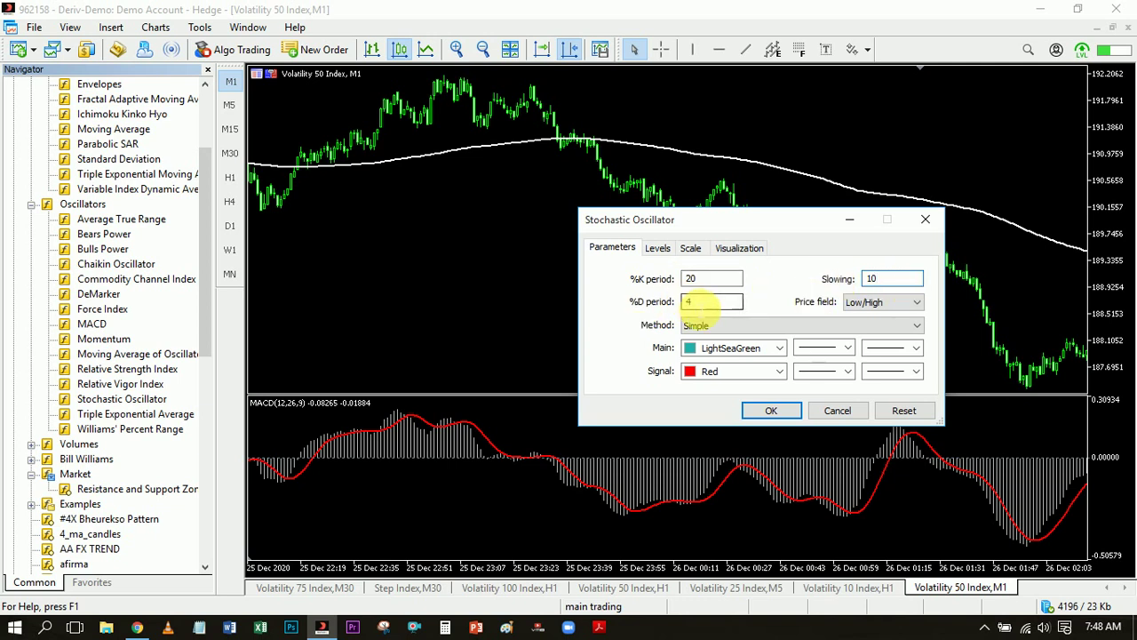
{"action": "left_click", "coordinate": [753, 410]}
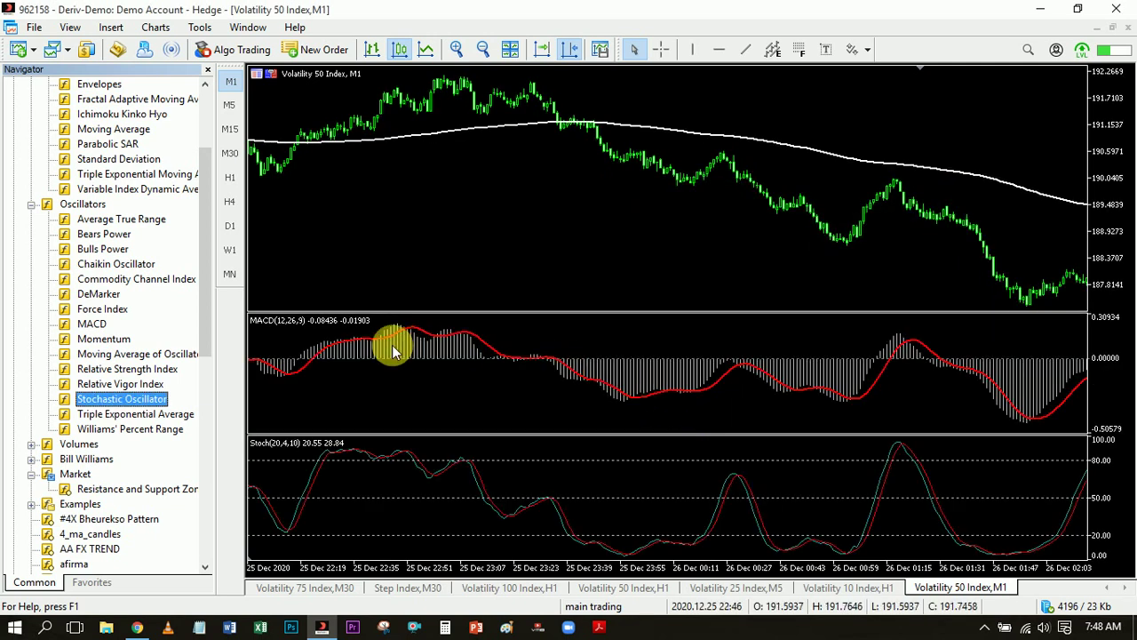
Hide the Navigator and bring the chart to its most recent candles.
{"action": "left_click", "coordinate": [207, 69]}
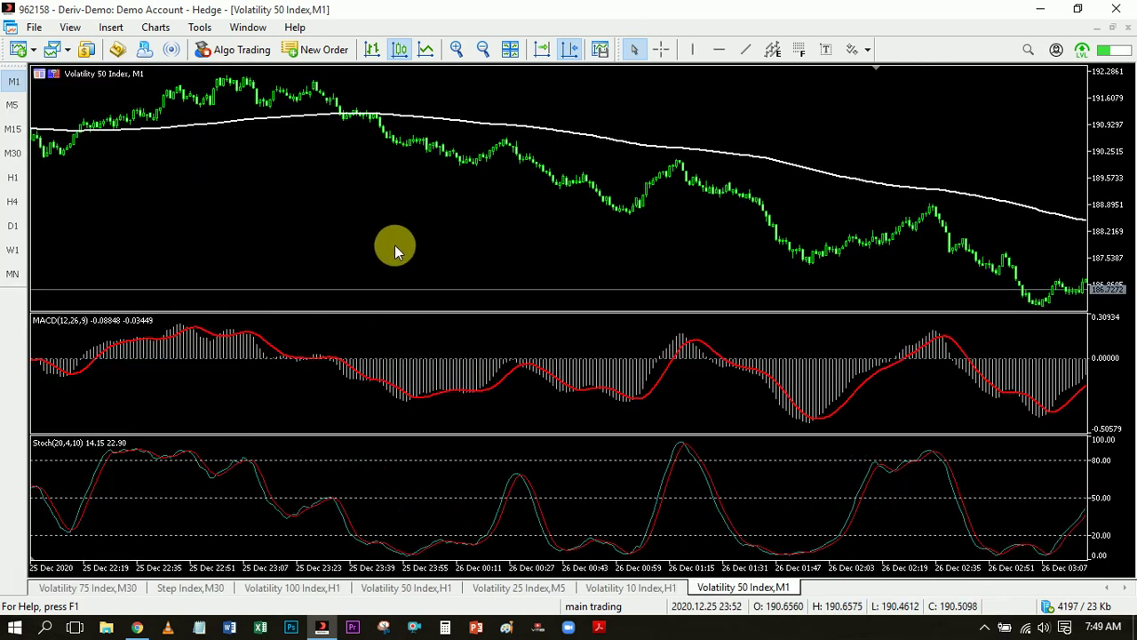
{"action": "left_click", "coordinate": [546, 54]}
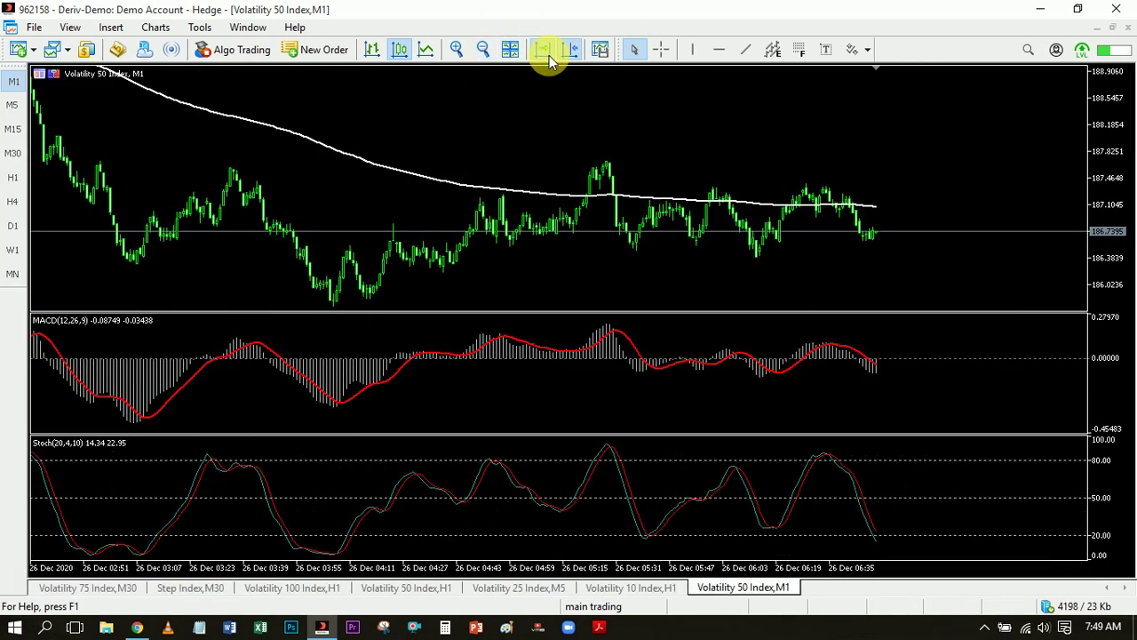
Examine the price history of 25 and 26 December 2020 relative to the 200-period moving average.
{"action": "left_click_drag", "start_coordinate": [474, 133], "coordinate": [730, 130]}
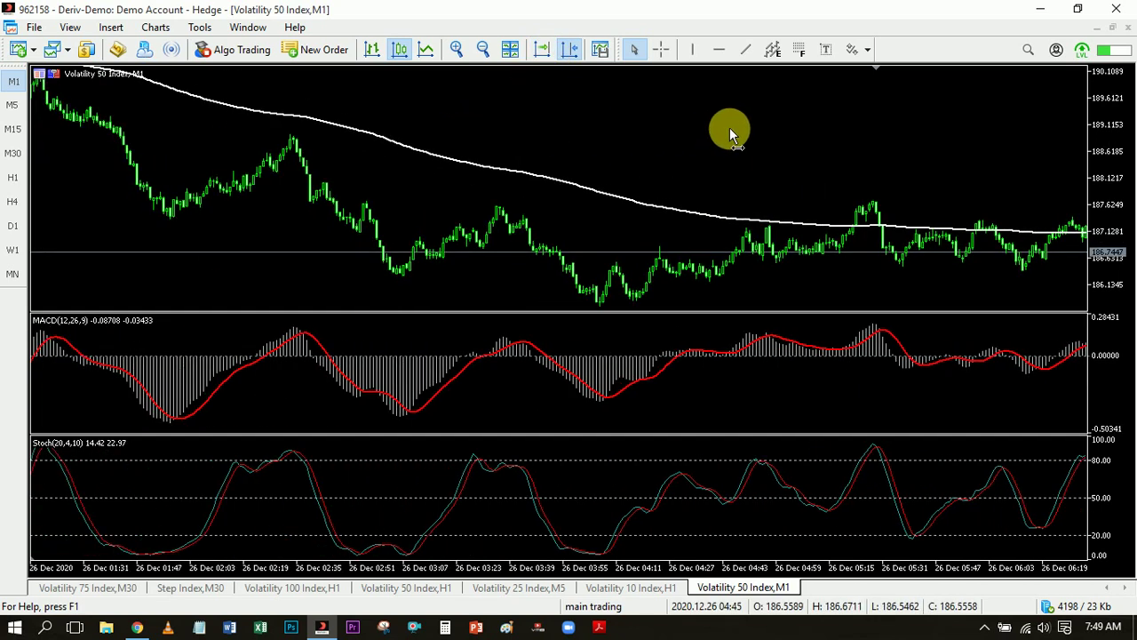
{"action": "left_click_drag", "start_coordinate": [503, 129], "coordinate": [387, 149]}
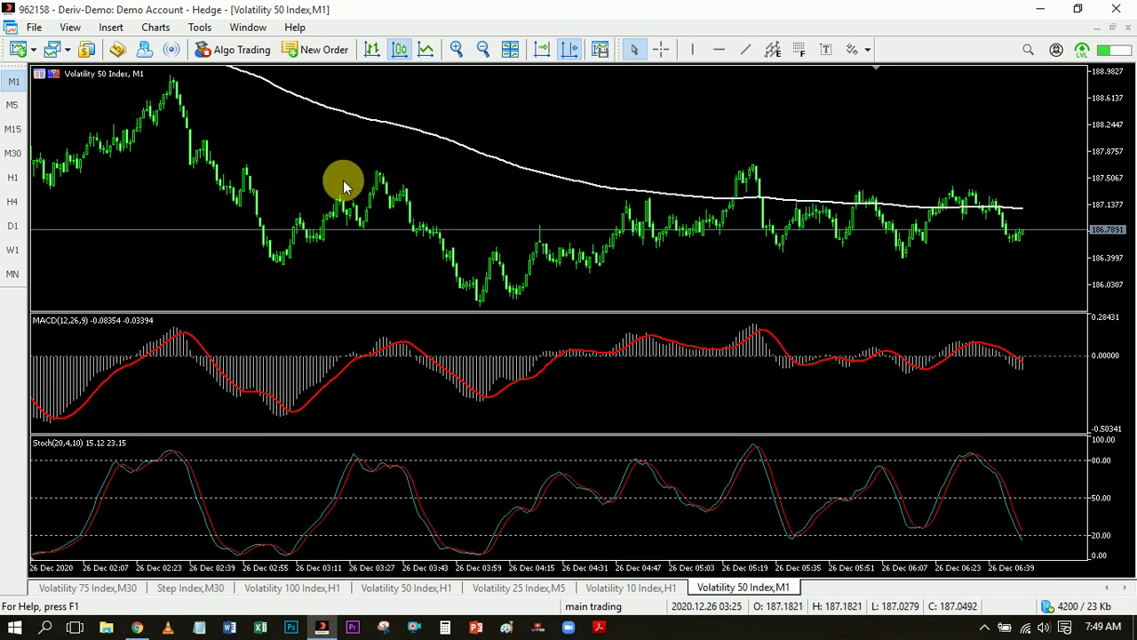
{"action": "mouse_move", "coordinate": [343, 180]}
{"action": "left_mouse_down"}
{"action": "mouse_move", "coordinate": [409, 165]}
{"action": "mouse_move", "coordinate": [624, 160]}
{"action": "left_mouse_up"}
{"action": "left_click_drag", "start_coordinate": [386, 234], "coordinate": [589, 234]}
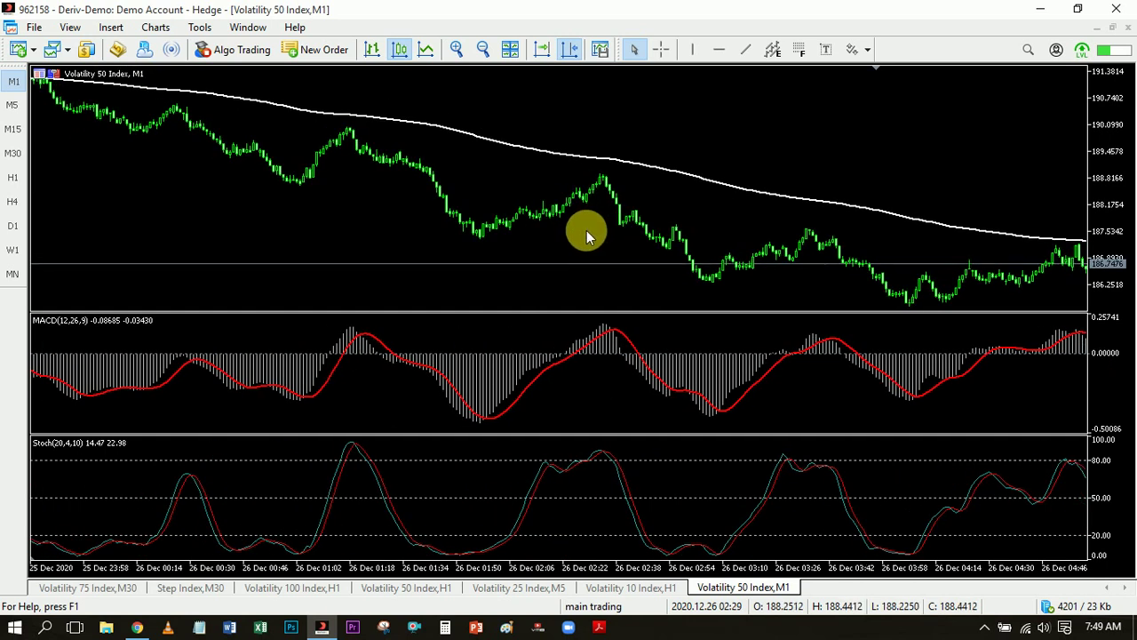
{"action": "left_click_drag", "start_coordinate": [385, 242], "coordinate": [12, 236]}
{"action": "left_click_drag", "start_coordinate": [703, 234], "coordinate": [595, 187]}
{"action": "left_click_drag", "start_coordinate": [188, 157], "coordinate": [934, 166]}
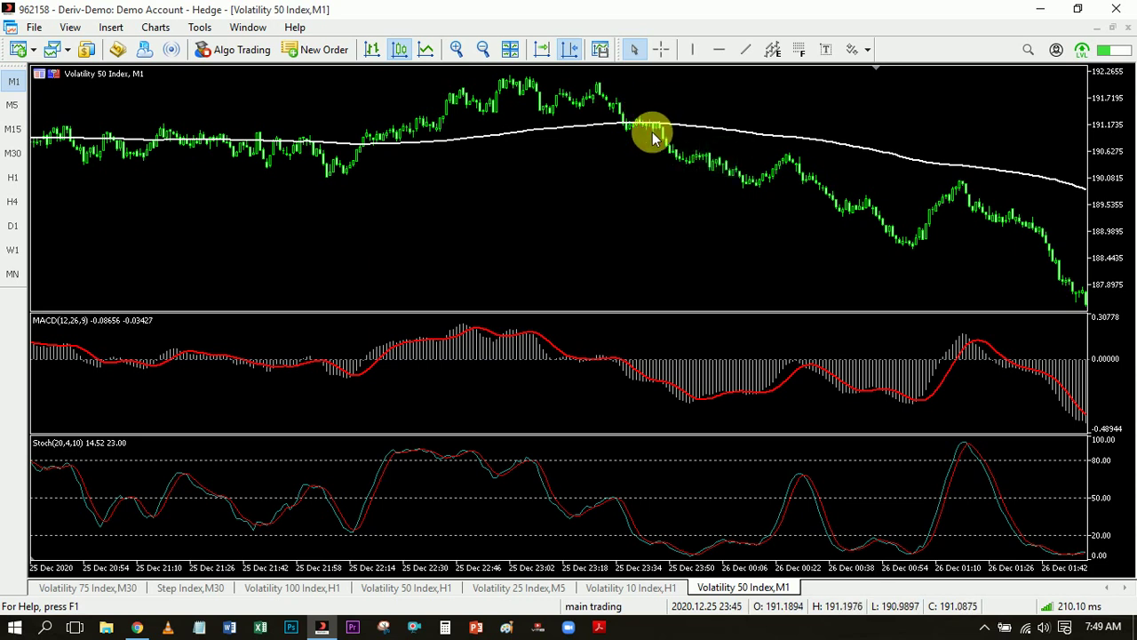
{"action": "left_click_drag", "start_coordinate": [653, 138], "coordinate": [301, 91]}
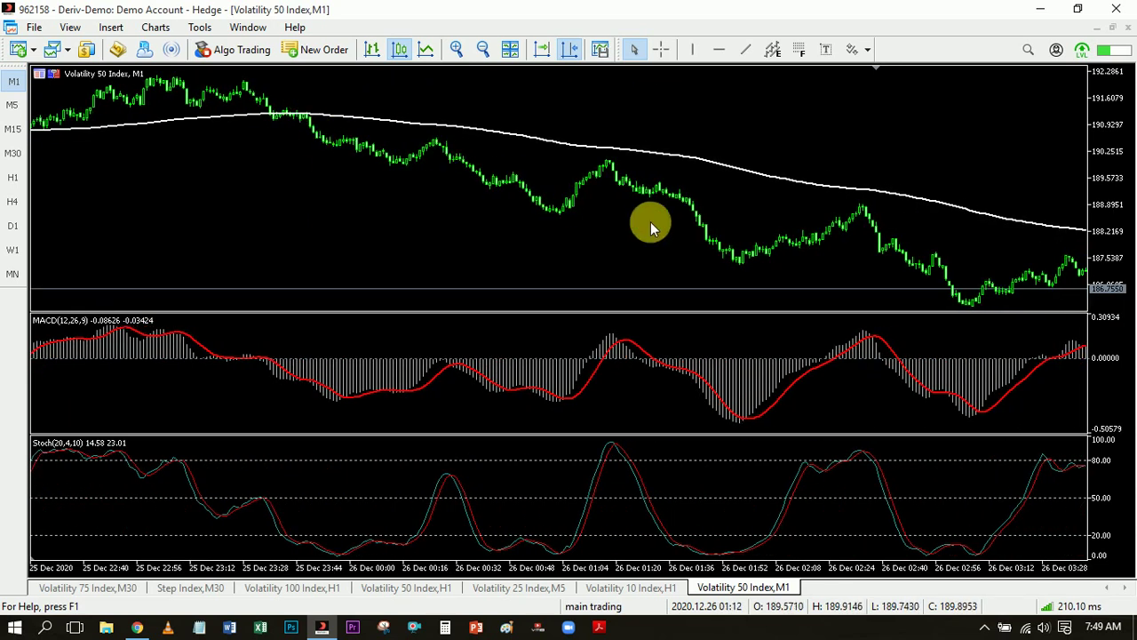
{"action": "left_click_drag", "start_coordinate": [903, 274], "coordinate": [999, 268]}
{"action": "left_click_drag", "start_coordinate": [447, 229], "coordinate": [619, 242]}
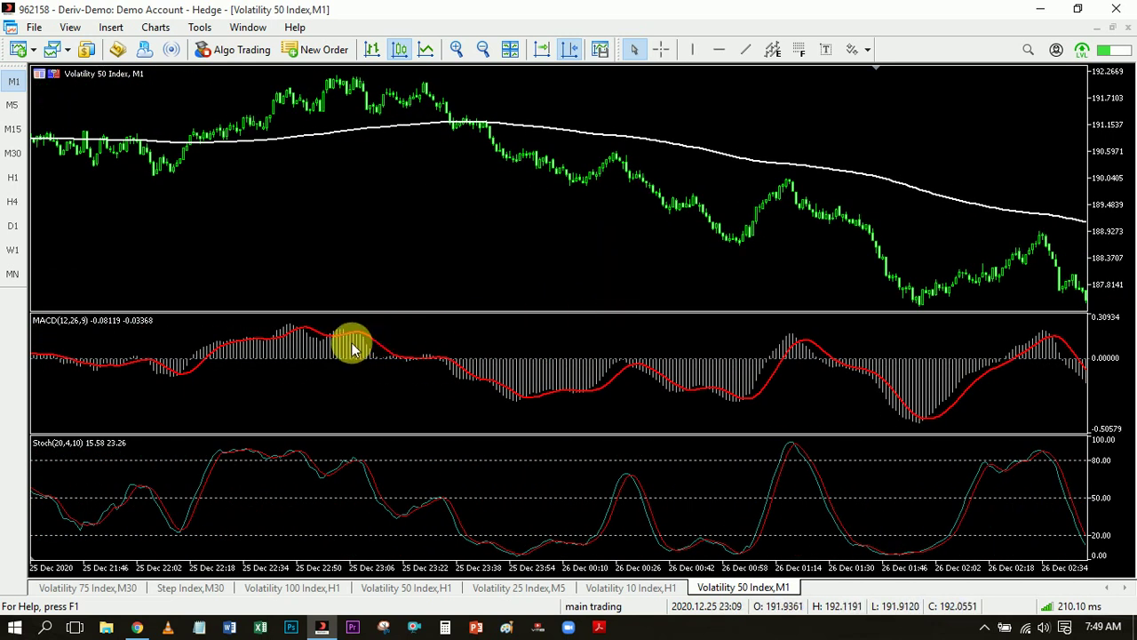
Compare the MACD peaks around 23:00 on 25 December with the price's crossing of the moving average.
{"action": "mouse_move", "coordinate": [336, 347]}
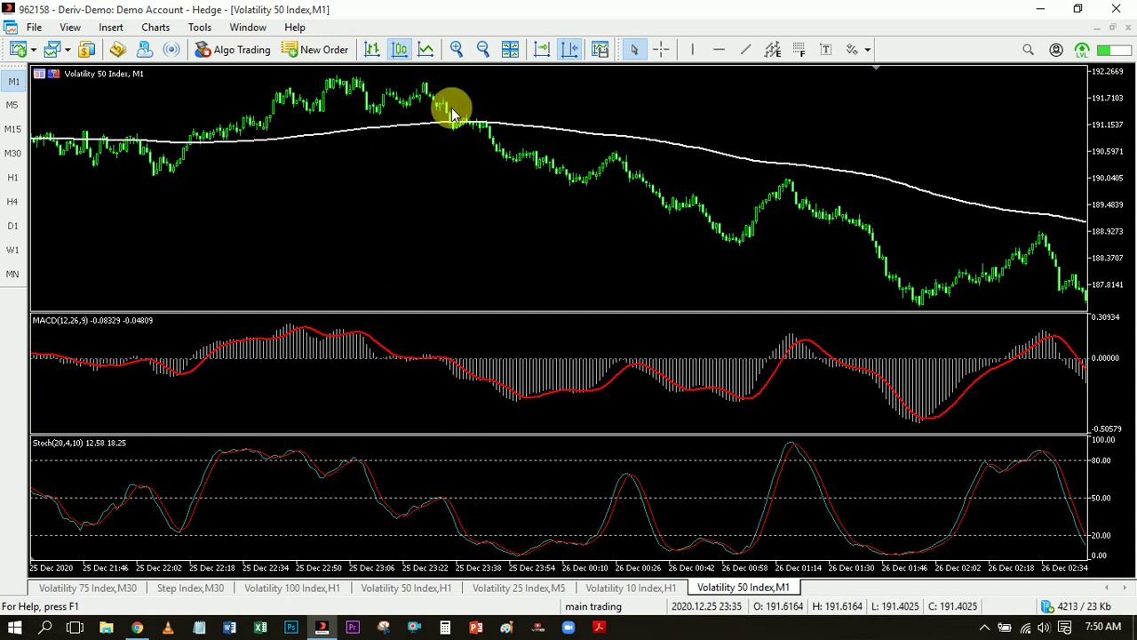
{"action": "left_click_drag", "start_coordinate": [539, 233], "coordinate": [408, 352]}
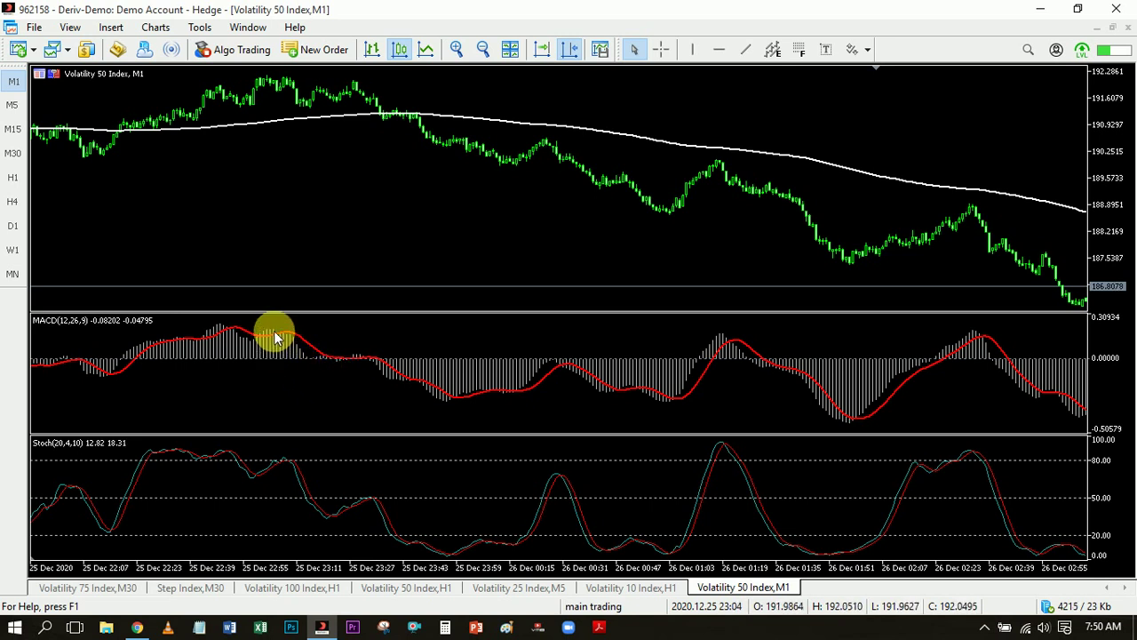
{"action": "mouse_move", "coordinate": [284, 339]}
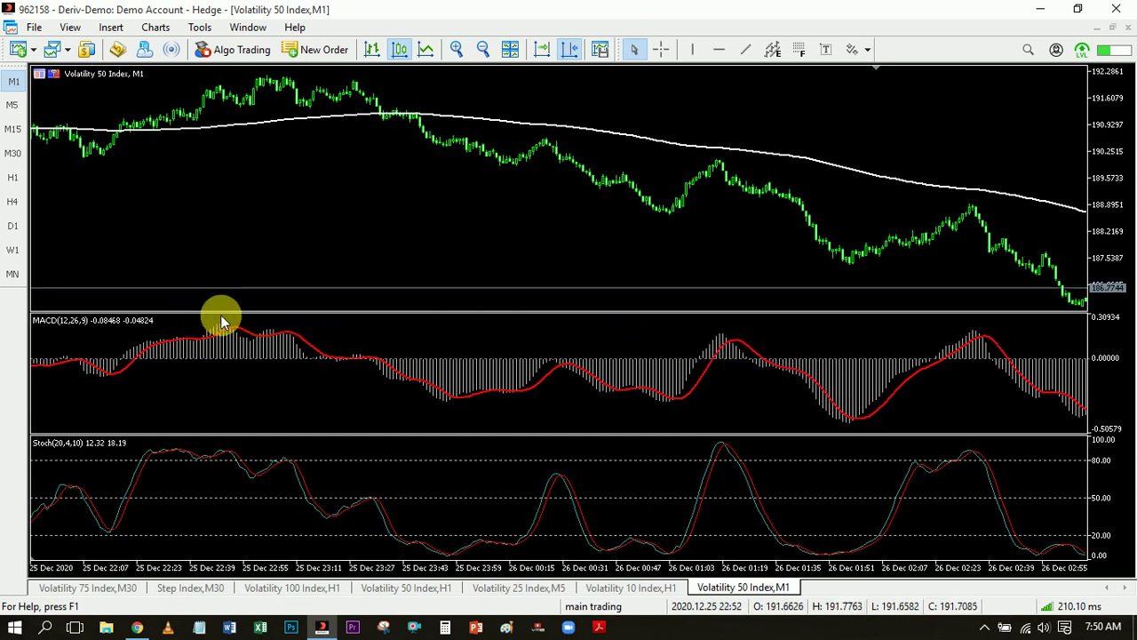
{"action": "left_click_drag", "start_coordinate": [389, 236], "coordinate": [501, 236]}
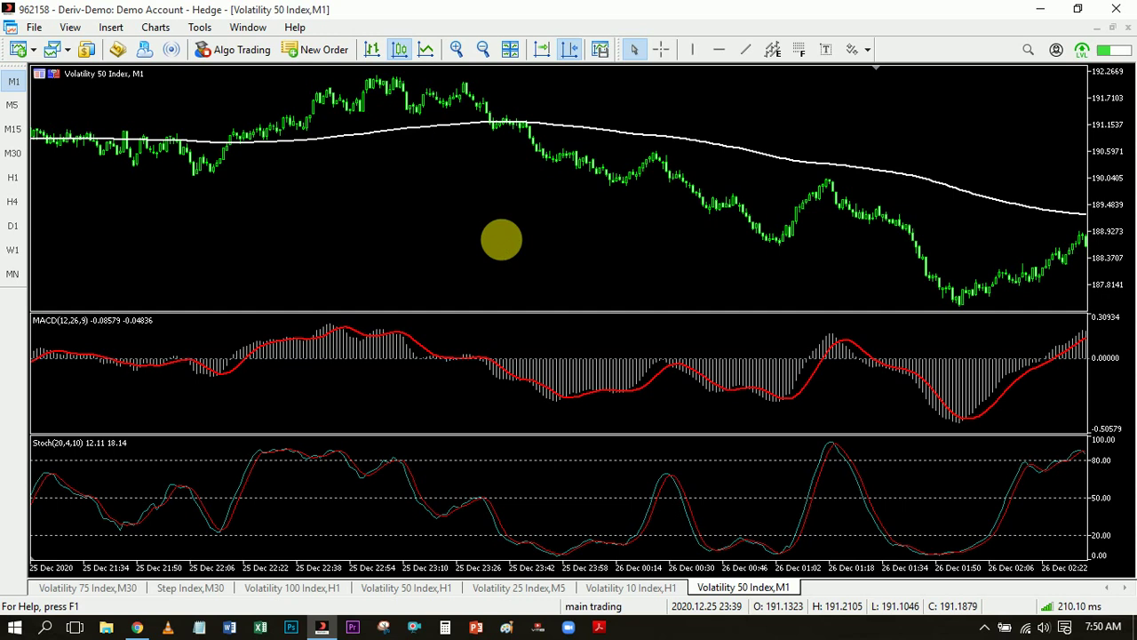
Use the crosshair to compare the MACD signal line's peak around 01:23 on 26 December with the price and Stochastic.
{"action": "left_click", "coordinate": [661, 48]}
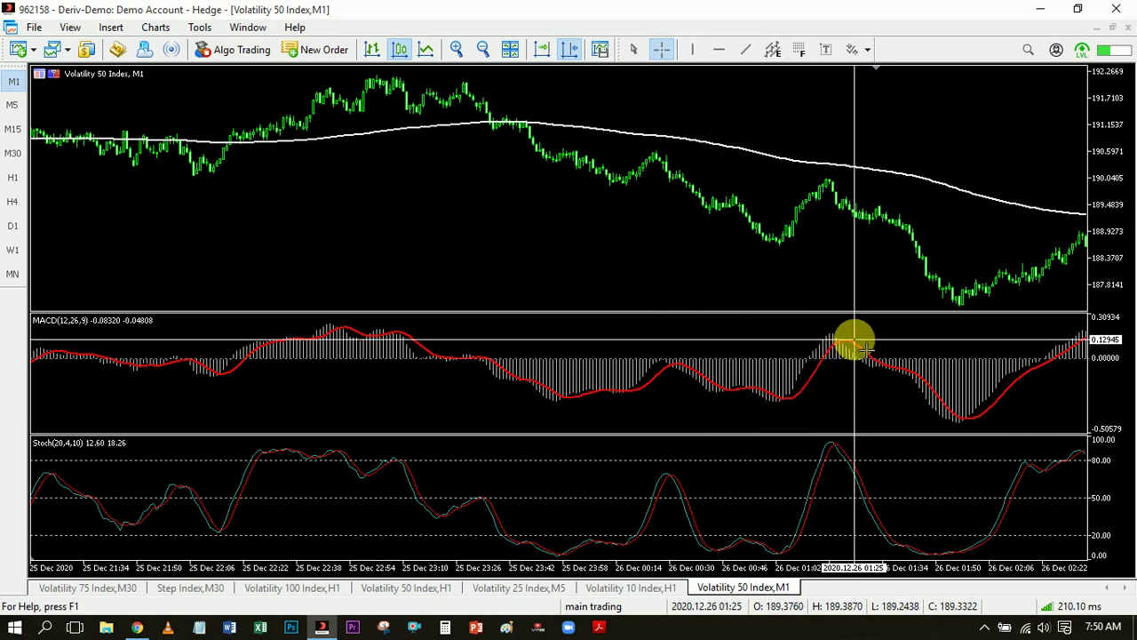
{"action": "mouse_move", "coordinate": [862, 348]}
{"action": "key", "text": "Escape"}
{"action": "left_click_drag", "start_coordinate": [859, 341], "coordinate": [774, 338]}
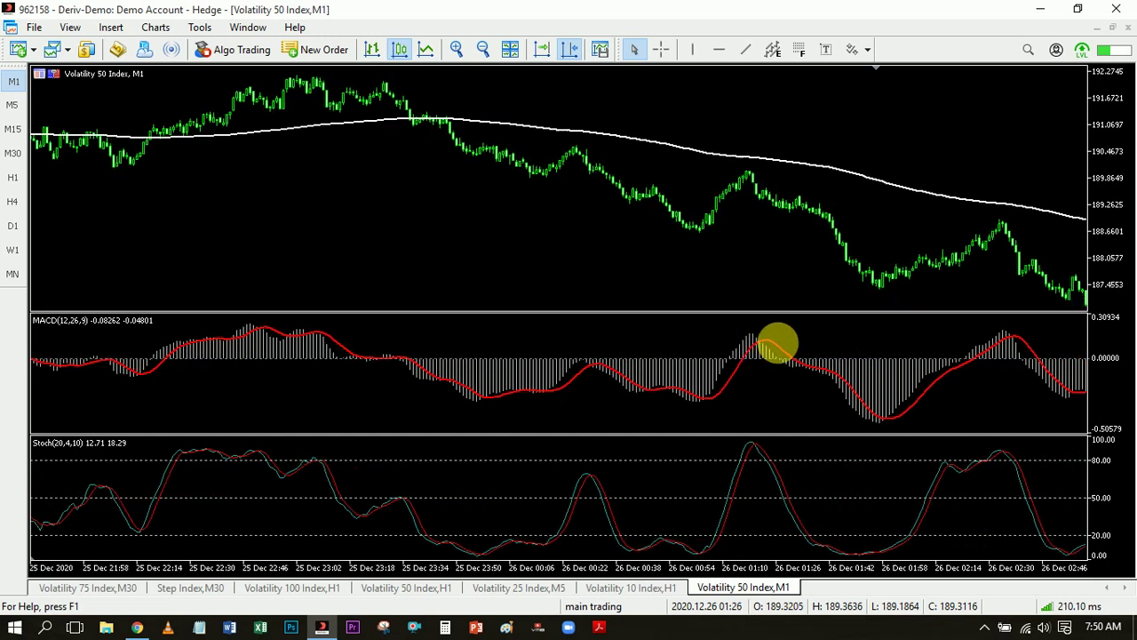
{"action": "left_click", "coordinate": [663, 50]}
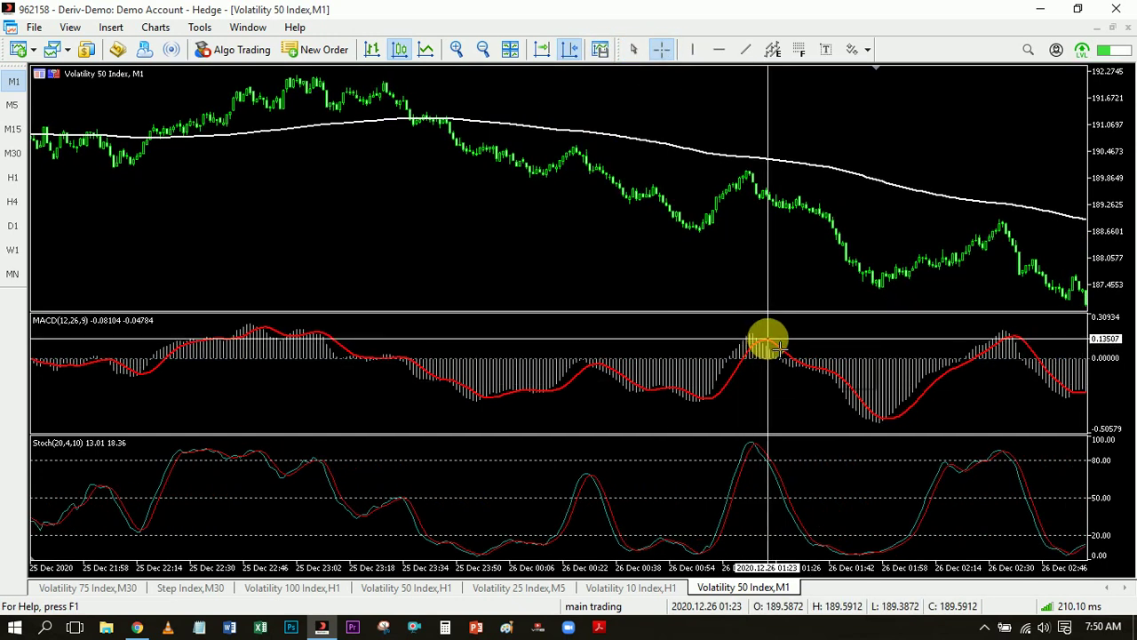
Compare the moving average with the MACD around 01:15 on 26 December and measure the price move from 01:36 to 02:03.
{"action": "mouse_move", "coordinate": [715, 155]}
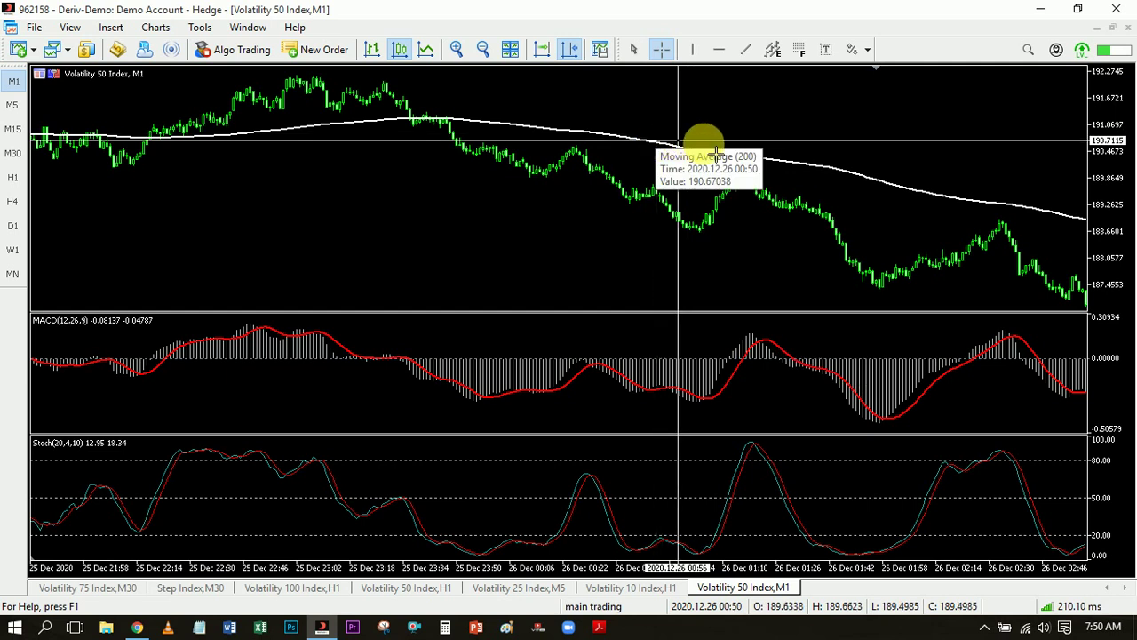
{"action": "mouse_move", "coordinate": [825, 176]}
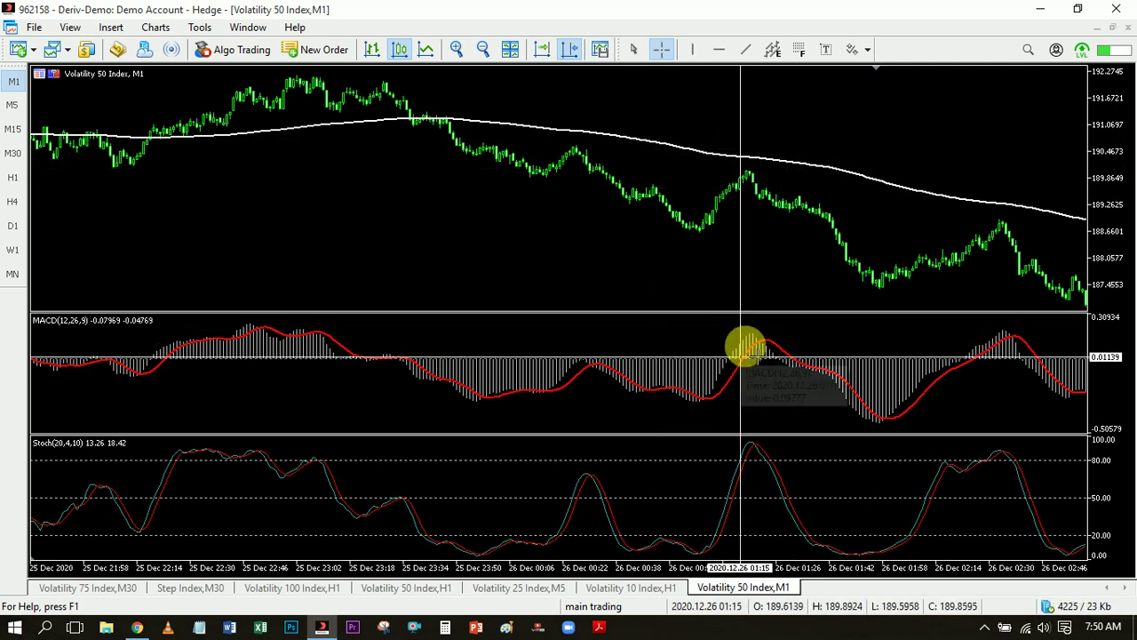
{"action": "mouse_move", "coordinate": [757, 340]}
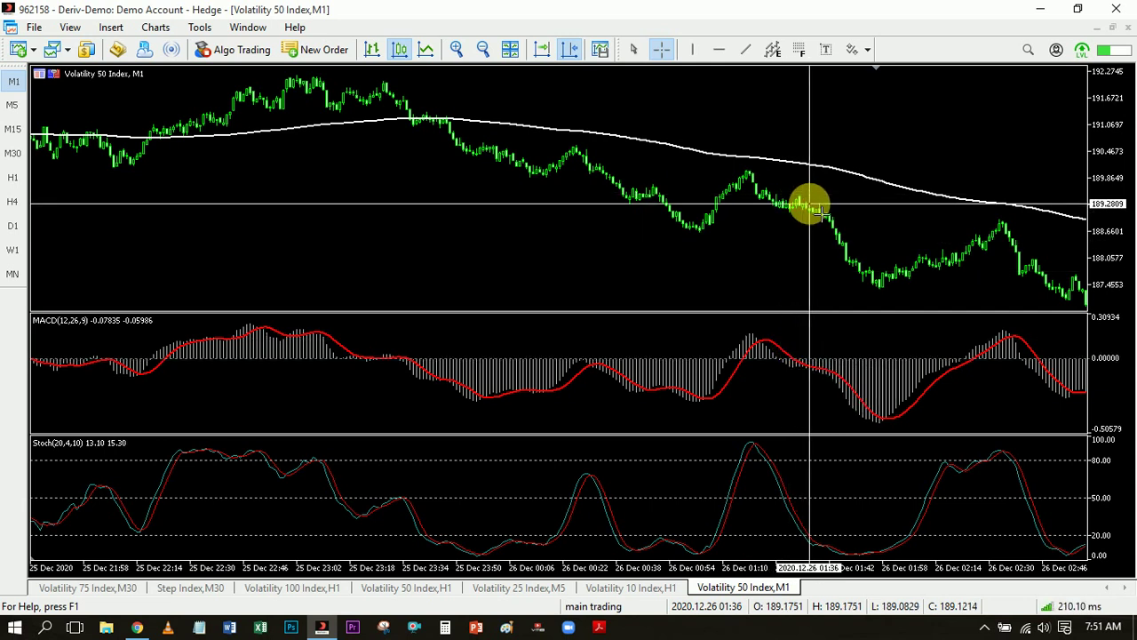
{"action": "left_click_drag", "start_coordinate": [810, 205], "coordinate": [902, 291]}
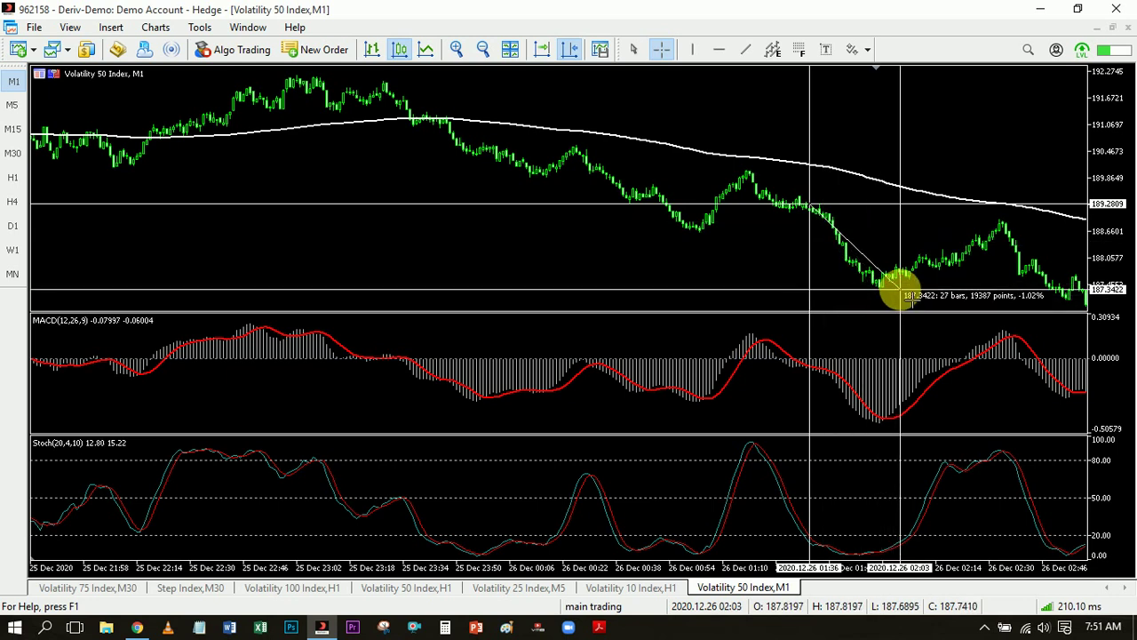
{"action": "left_click_drag", "start_coordinate": [902, 291], "coordinate": [899, 293]}
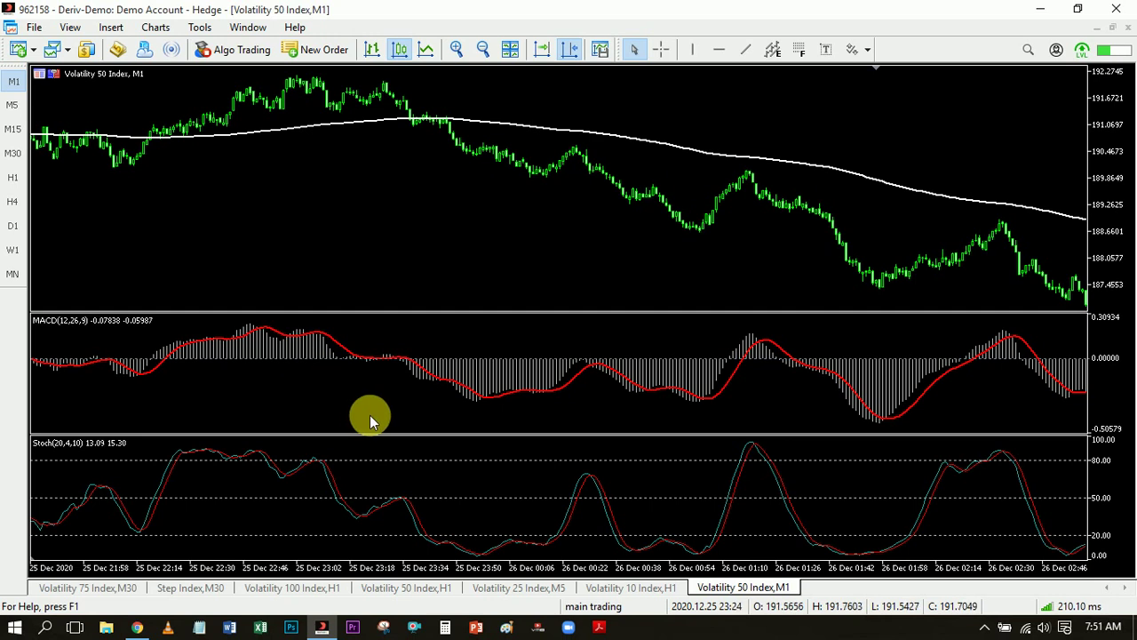
Examine the MACD signal line's peak around 00:30 on 26 December and measure the price move that follows it.
{"action": "mouse_move", "coordinate": [197, 346]}
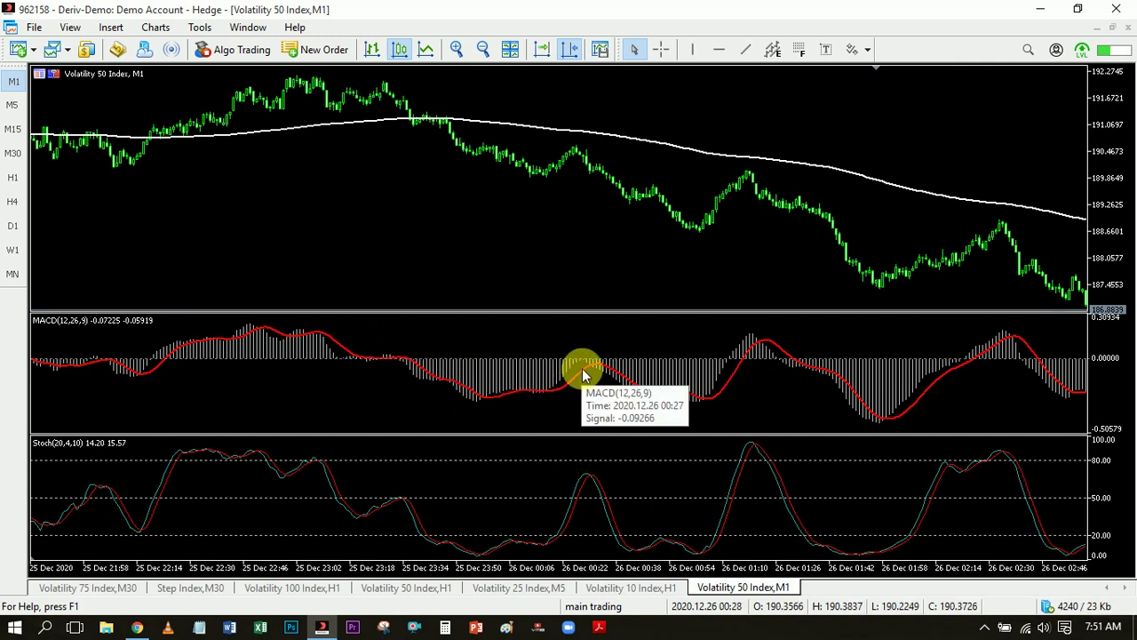
{"action": "mouse_move", "coordinate": [600, 364]}
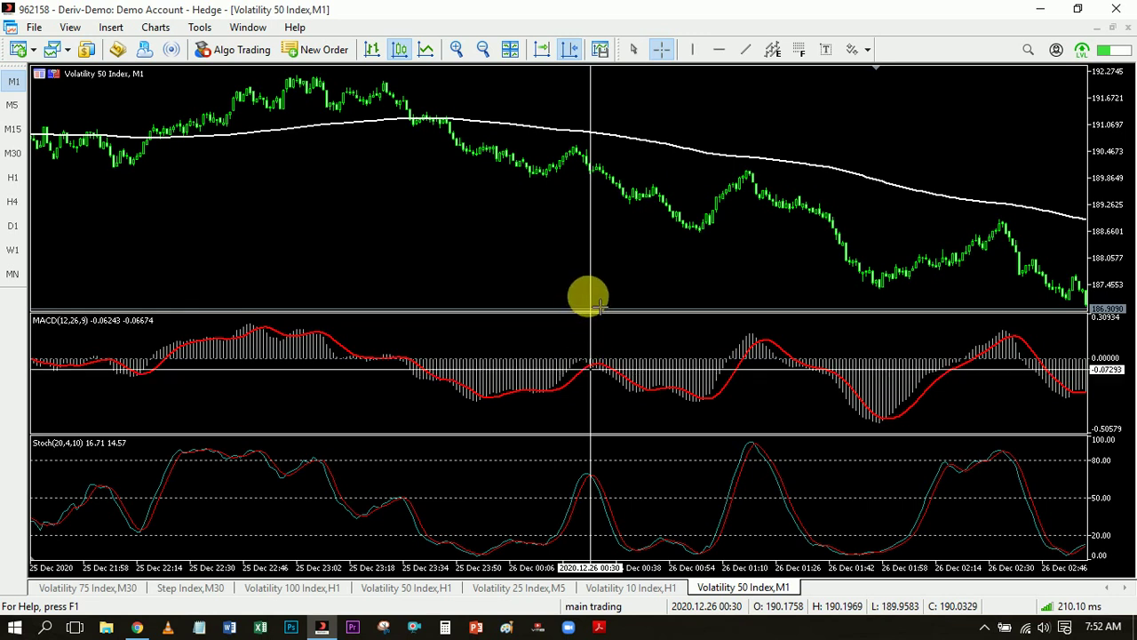
{"action": "left_click_drag", "start_coordinate": [597, 180], "coordinate": [666, 268]}
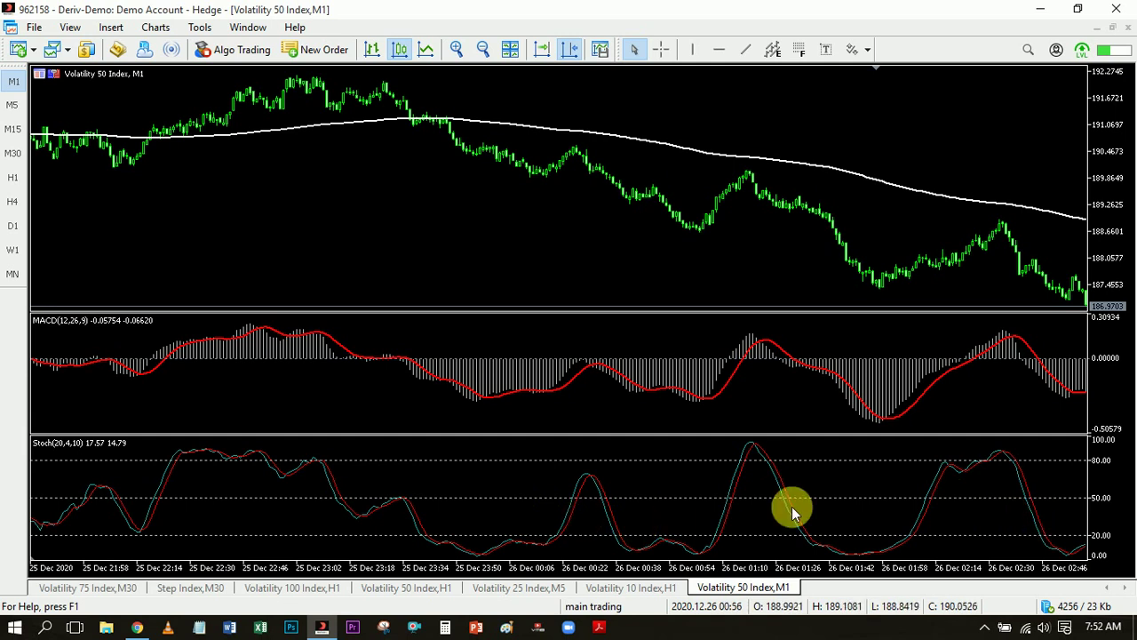
Use the crosshair to compare the Stochastic with price around 00:27 on 26 December, and measure the price move from 00:30 to 00:46.
{"action": "left_click", "coordinate": [664, 50]}
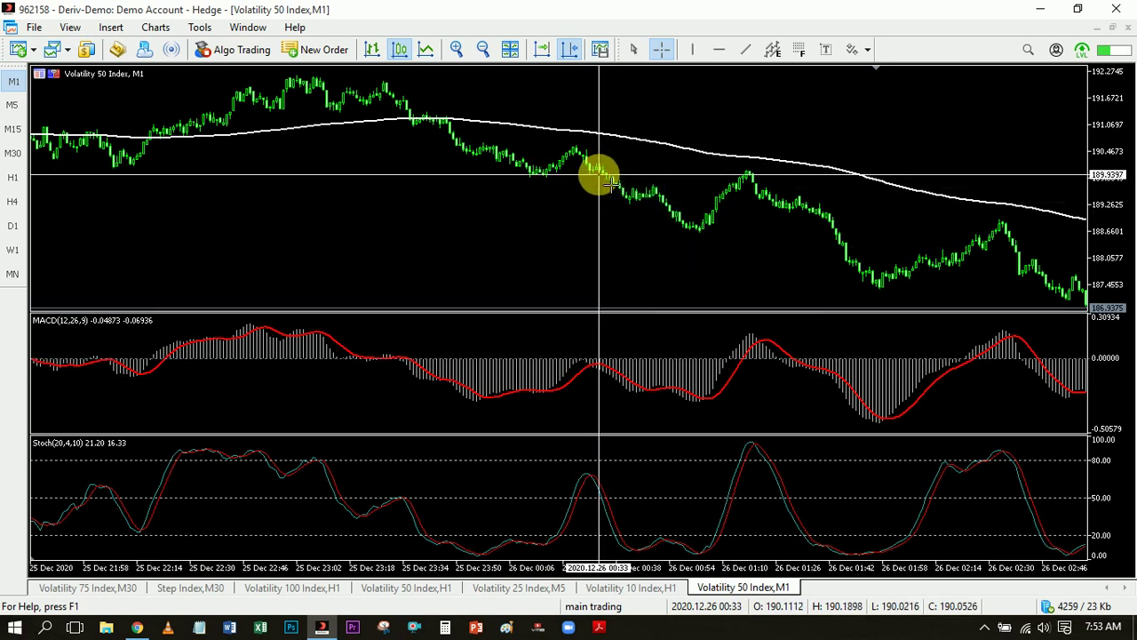
{"action": "mouse_move", "coordinate": [610, 183]}
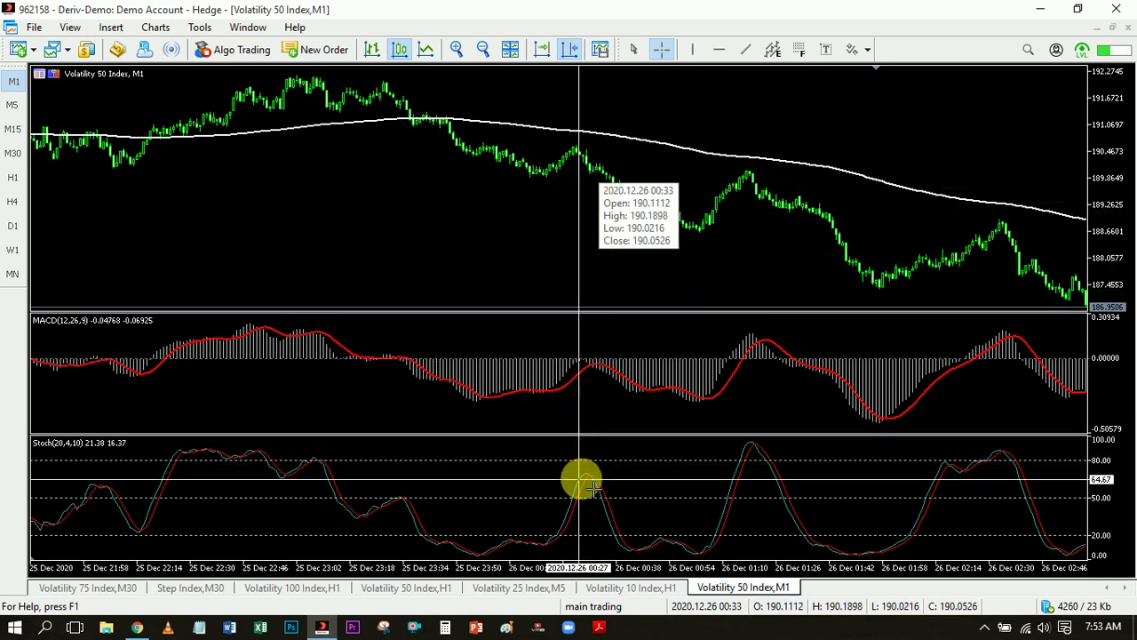
{"action": "mouse_move", "coordinate": [645, 557]}
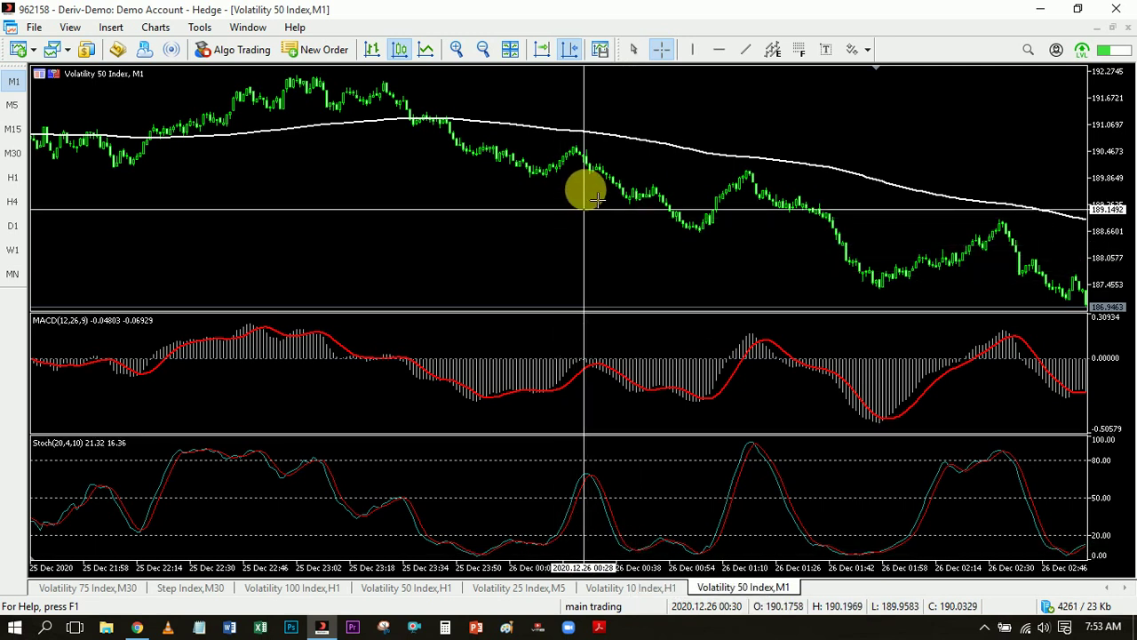
{"action": "left_click_drag", "start_coordinate": [591, 165], "coordinate": [643, 202]}
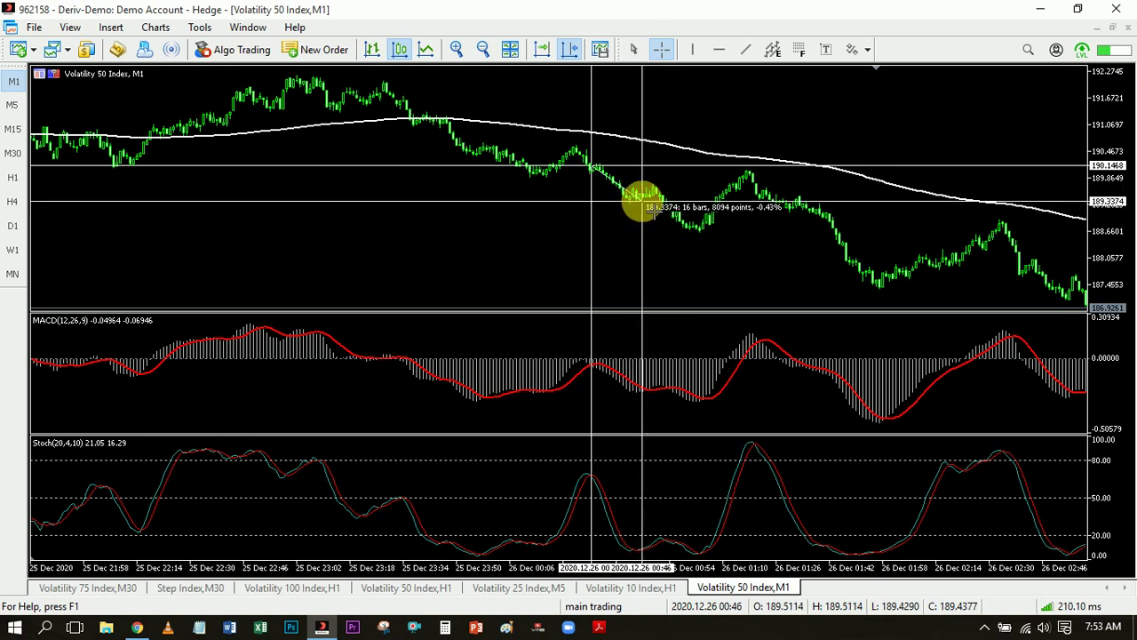
{"action": "left_click_drag", "start_coordinate": [649, 206], "coordinate": [651, 206]}
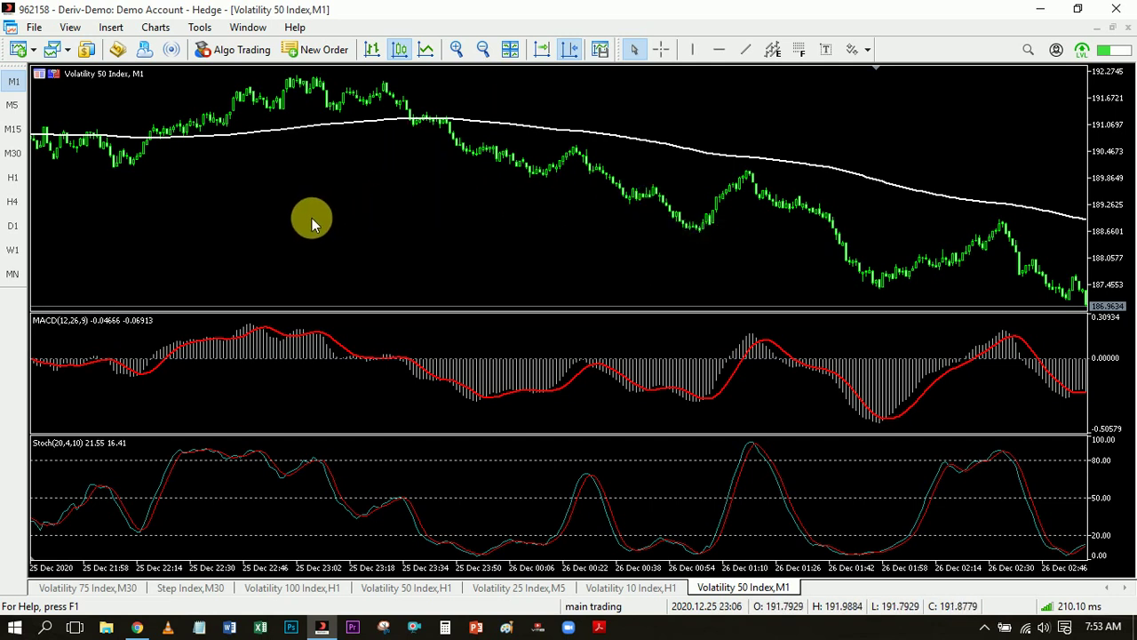
Examine the earlier price history of 25 December back to about 11:30, comparing the MACD around 14:05 with the moving average.
{"action": "left_click_drag", "start_coordinate": [311, 216], "coordinate": [681, 209]}
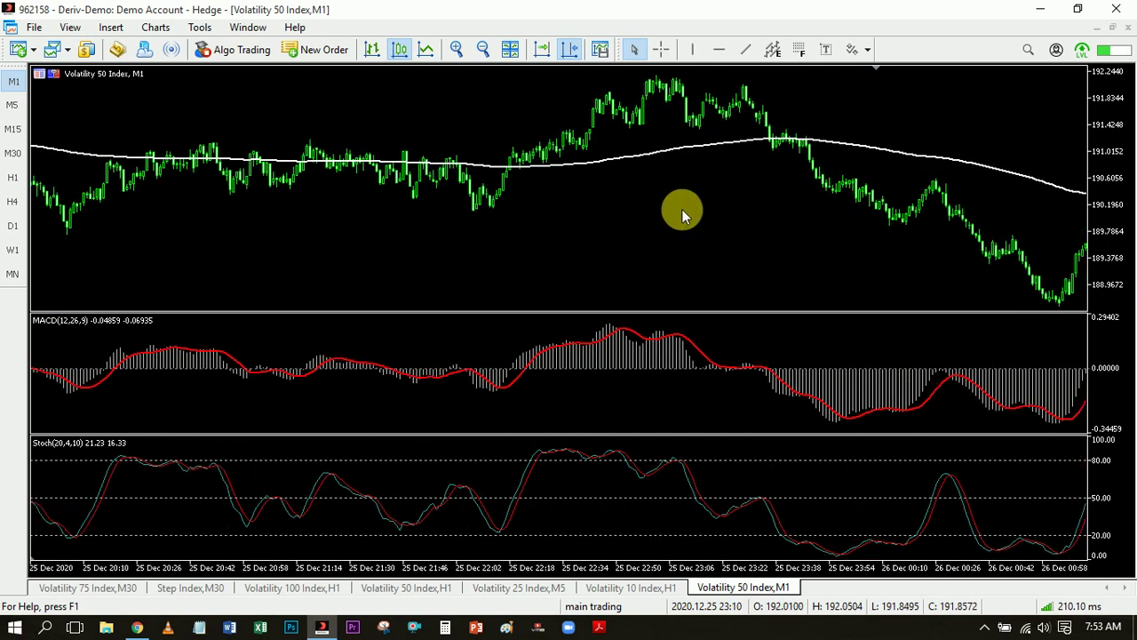
{"action": "left_click_drag", "start_coordinate": [269, 254], "coordinate": [809, 199]}
{"action": "left_click_drag", "start_coordinate": [460, 280], "coordinate": [546, 251]}
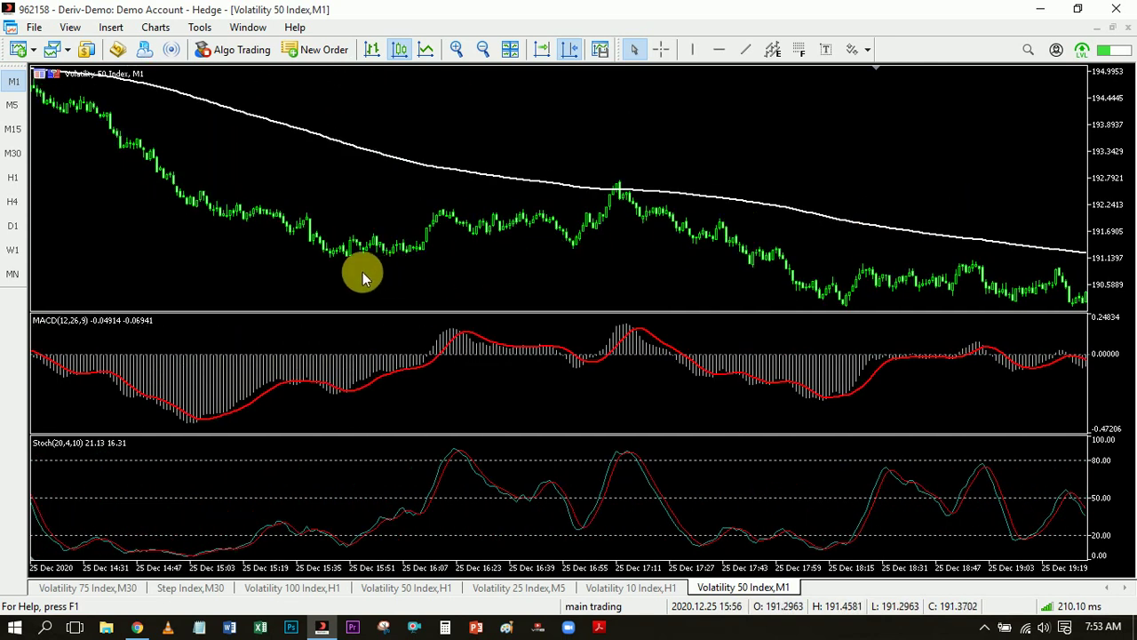
{"action": "left_click_drag", "start_coordinate": [180, 279], "coordinate": [683, 282]}
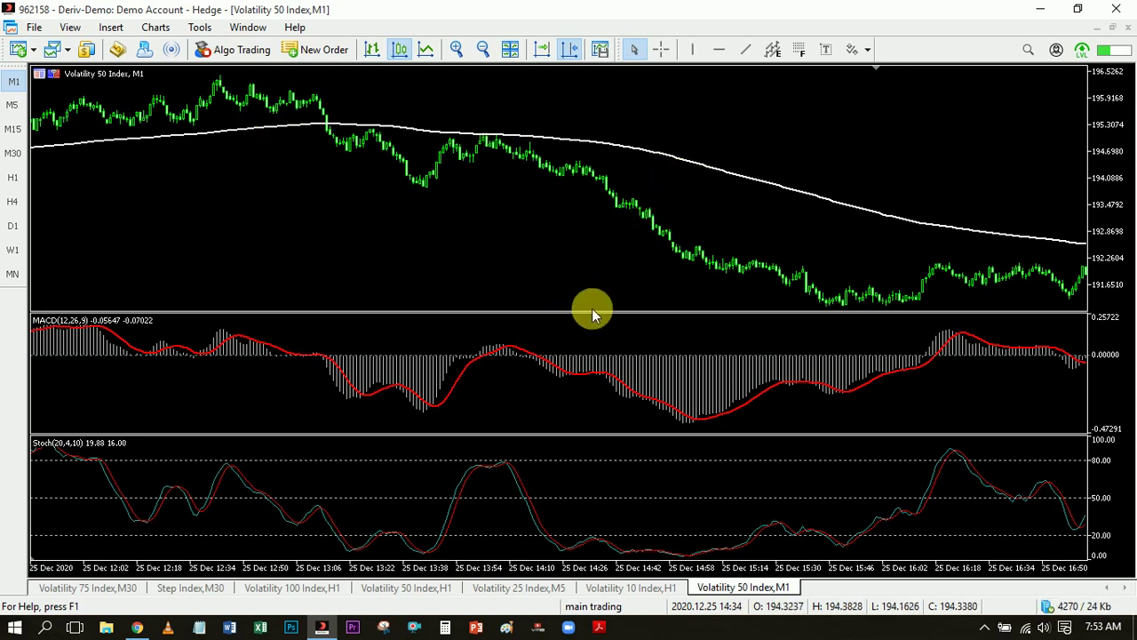
{"action": "left_click_drag", "start_coordinate": [566, 254], "coordinate": [621, 249]}
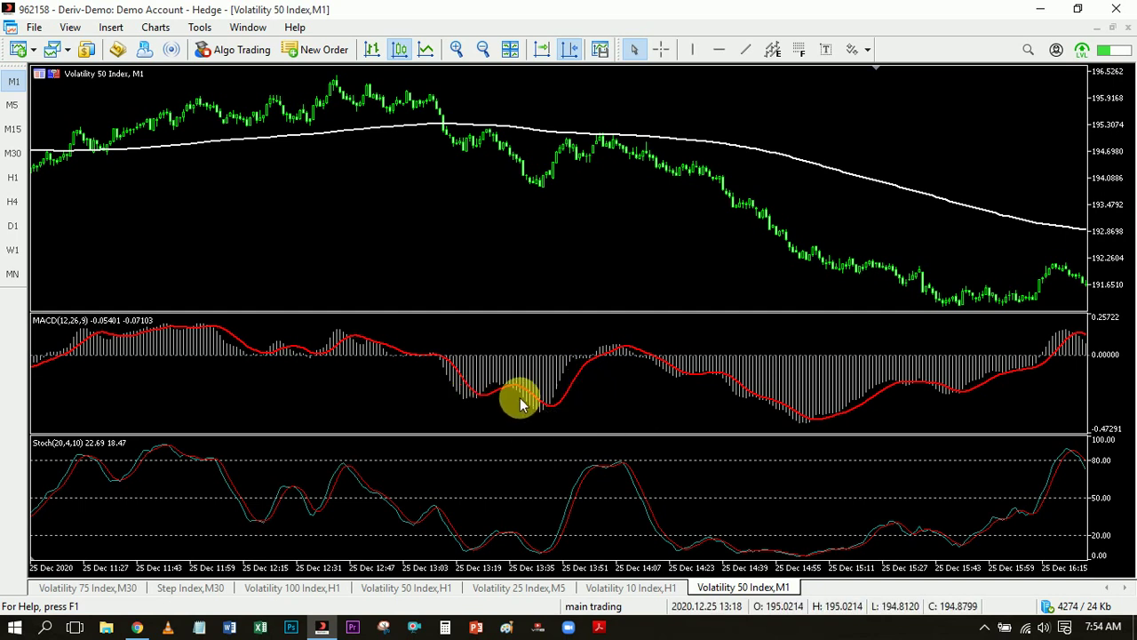
{"action": "left_click_drag", "start_coordinate": [658, 379], "coordinate": [568, 373]}
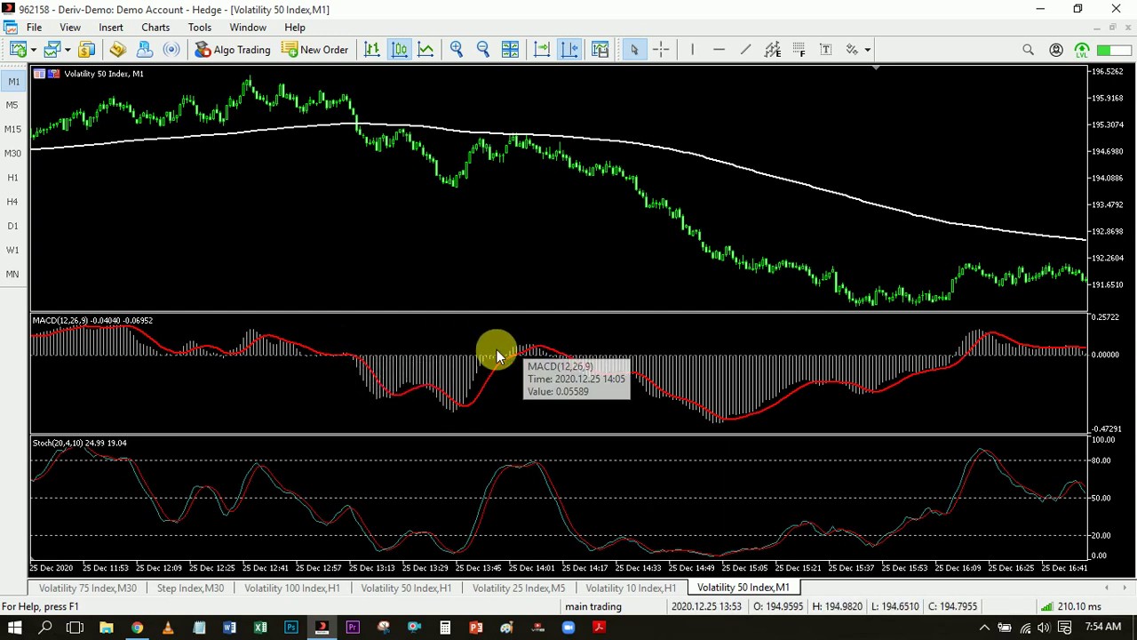
{"action": "mouse_move", "coordinate": [534, 352]}
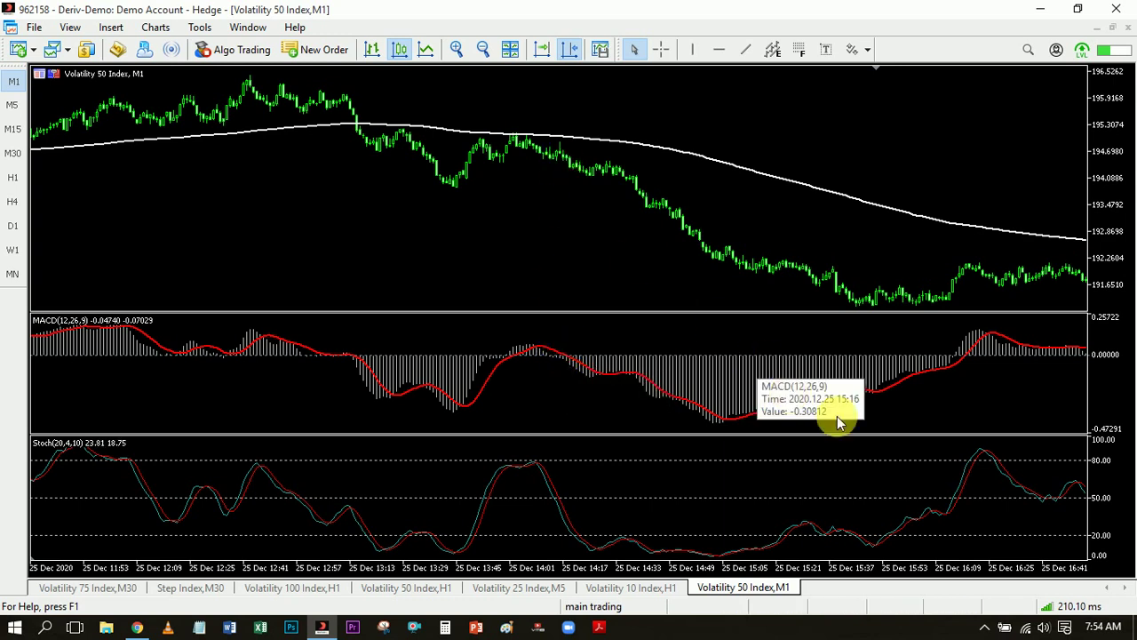
Use the crosshair to compare the MACD between about 16:00 and 17:00 on 25 December with the price below the moving average.
{"action": "left_click_drag", "start_coordinate": [1008, 425], "coordinate": [561, 429]}
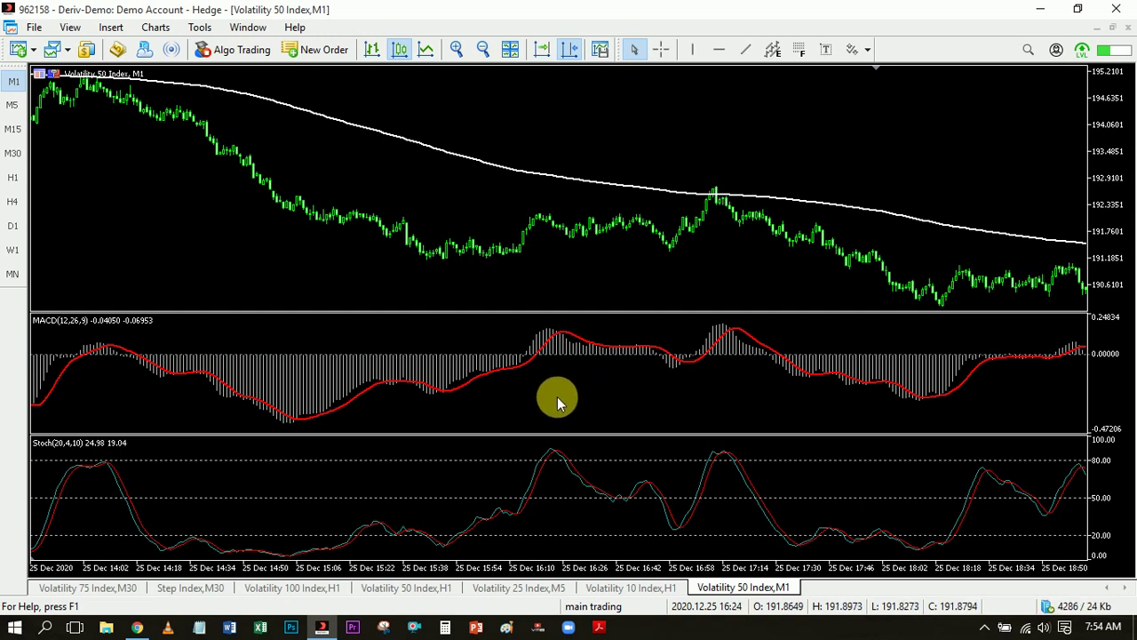
{"action": "left_click", "coordinate": [665, 51]}
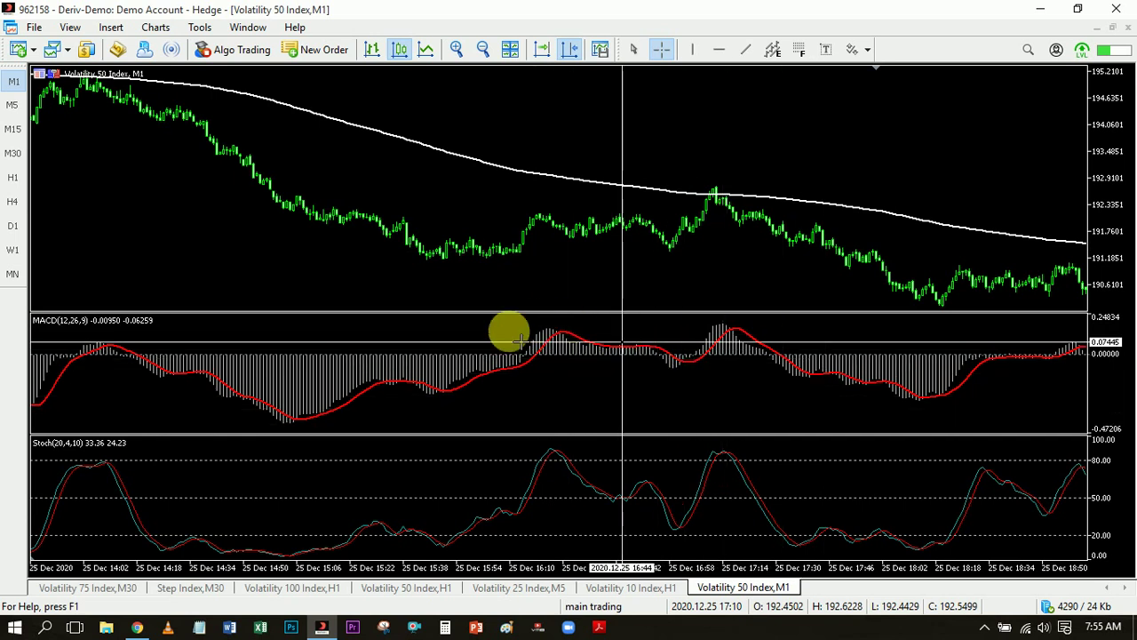
{"action": "left_click", "coordinate": [587, 385]}
{"action": "left_click_drag", "start_coordinate": [642, 397], "coordinate": [734, 394]}
{"action": "left_click", "coordinate": [663, 50]}
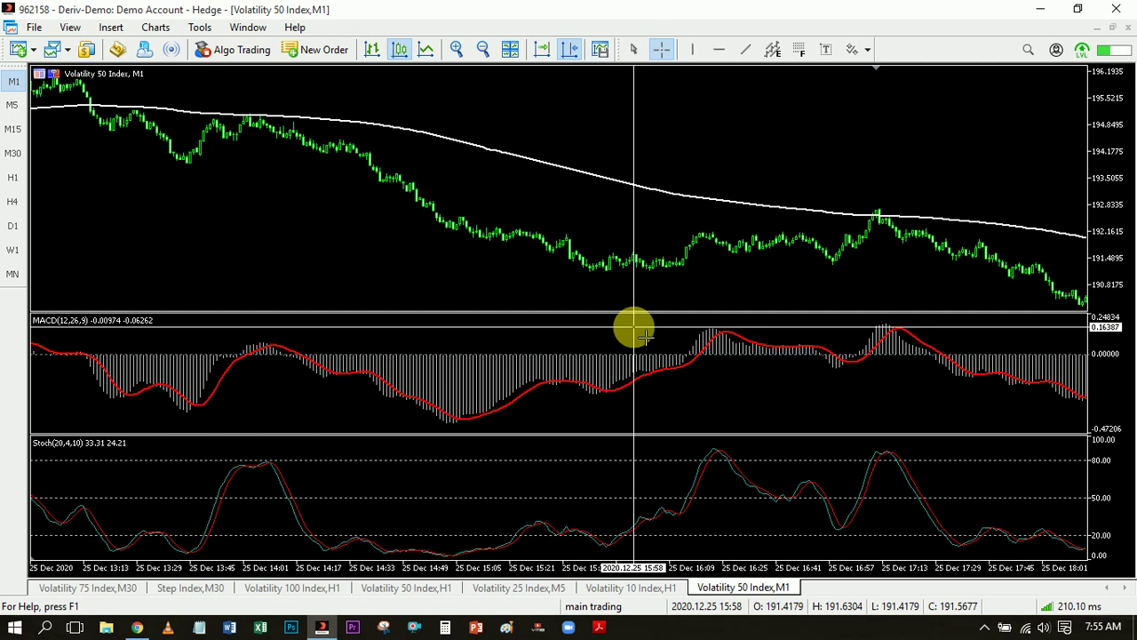
{"action": "left_click", "coordinate": [835, 373]}
Use the crosshair to compare the MACD peak around 17:19 on 25 December with the price near the moving average.
{"action": "left_click_drag", "start_coordinate": [880, 410], "coordinate": [642, 399]}
{"action": "left_click", "coordinate": [661, 48]}
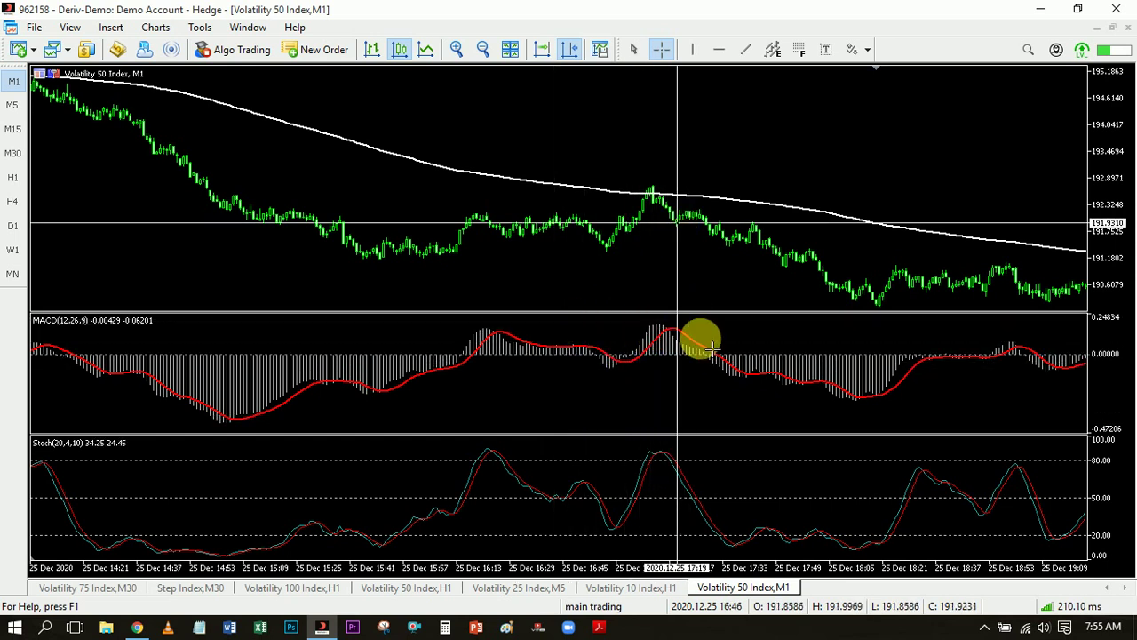
{"action": "left_click", "coordinate": [963, 420]}
Examine the MACD peak around 19:04 on 25 December and measure the price move from 19:07 to the low near 20:05.
{"action": "left_click_drag", "start_coordinate": [972, 406], "coordinate": [592, 275]}
{"action": "left_click", "coordinate": [661, 49]}
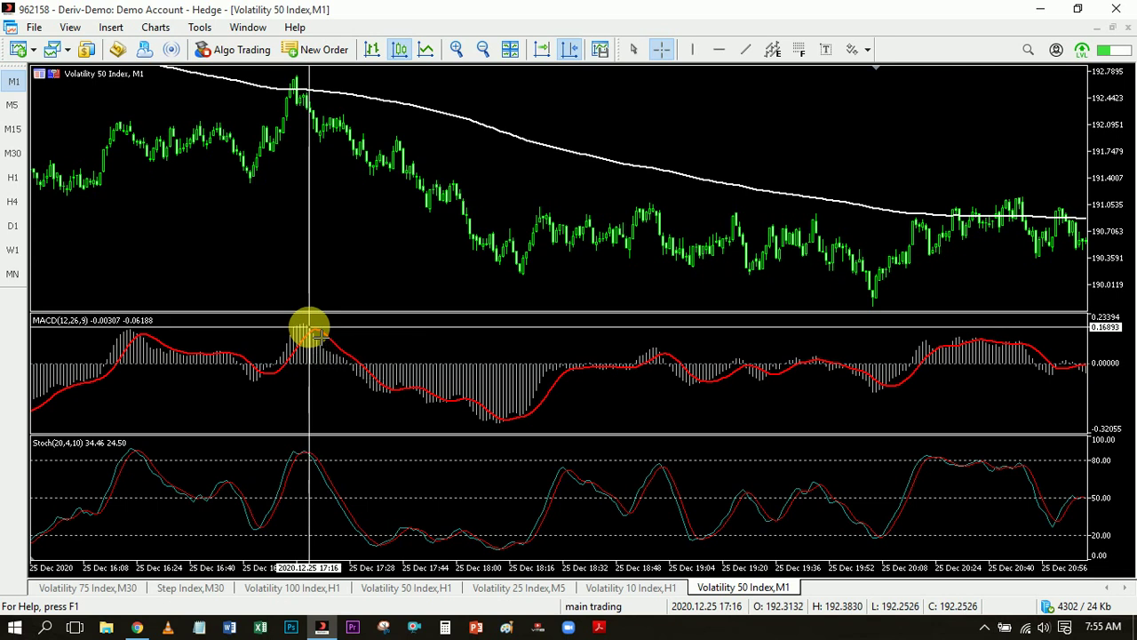
{"action": "mouse_move", "coordinate": [311, 331]}
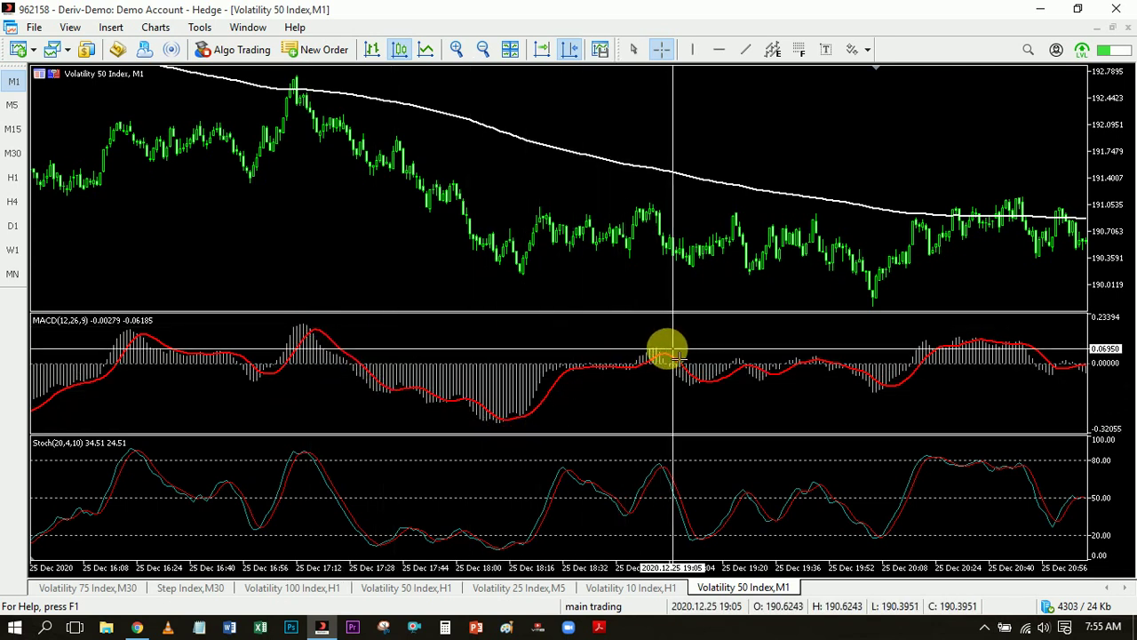
{"action": "mouse_move", "coordinate": [656, 349]}
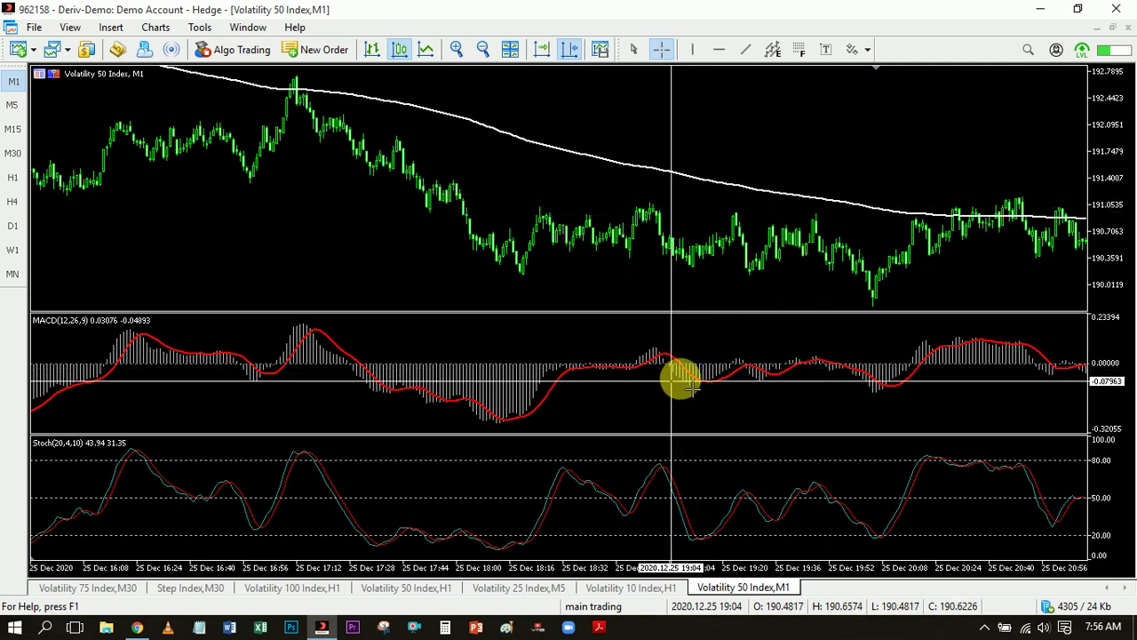
{"action": "mouse_move", "coordinate": [694, 385]}
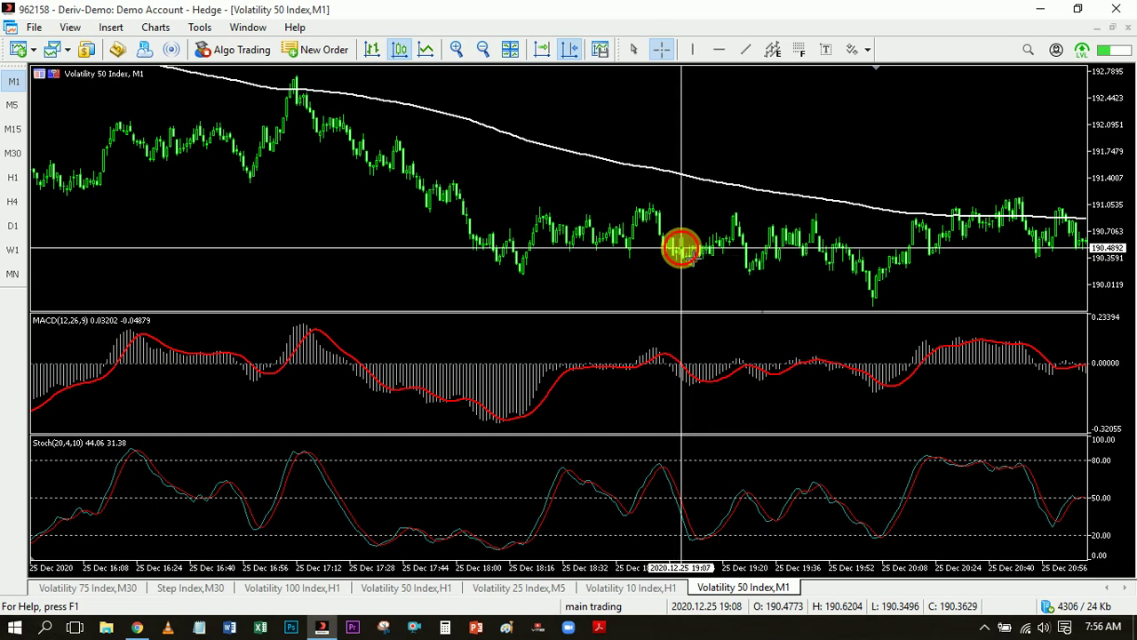
{"action": "left_click_drag", "start_coordinate": [681, 251], "coordinate": [881, 298]}
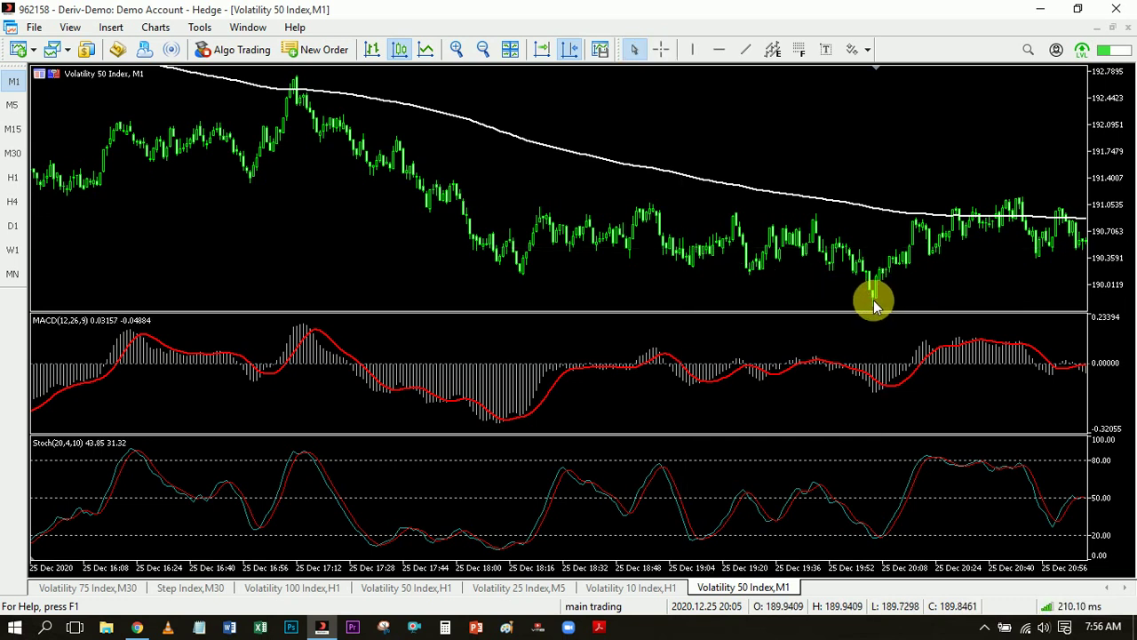
Bring the chart to the morning price history of 25 December, from about 05:30 to 10:45.
{"action": "left_click_drag", "start_coordinate": [937, 264], "coordinate": [843, 236]}
{"action": "left_click_drag", "start_coordinate": [685, 262], "coordinate": [323, 254]}
{"action": "left_click_drag", "start_coordinate": [753, 249], "coordinate": [632, 252]}
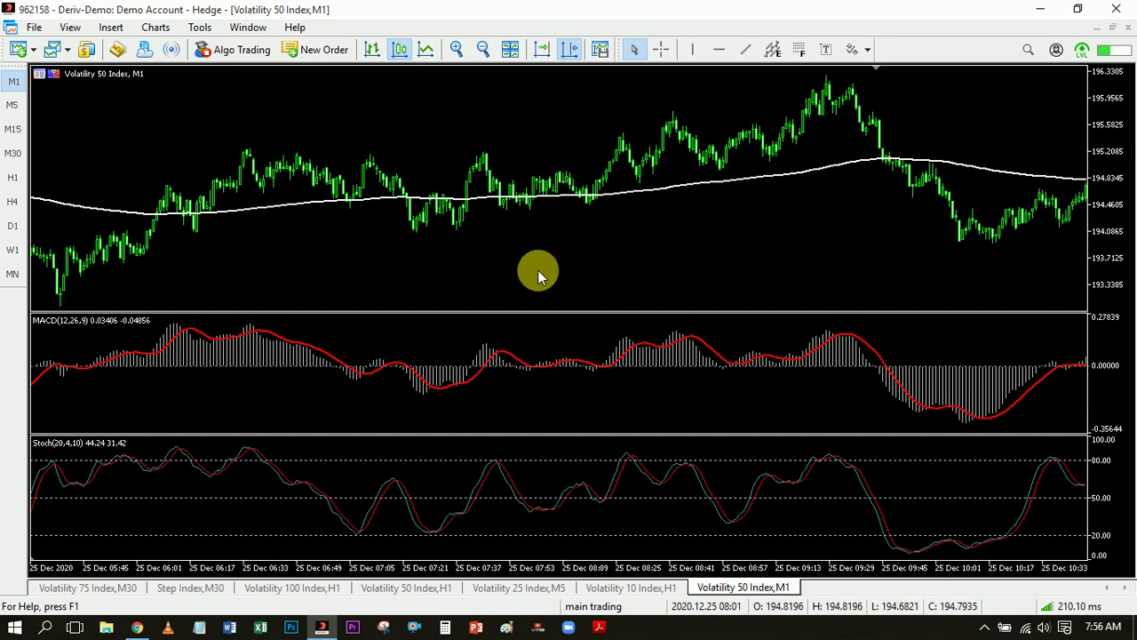